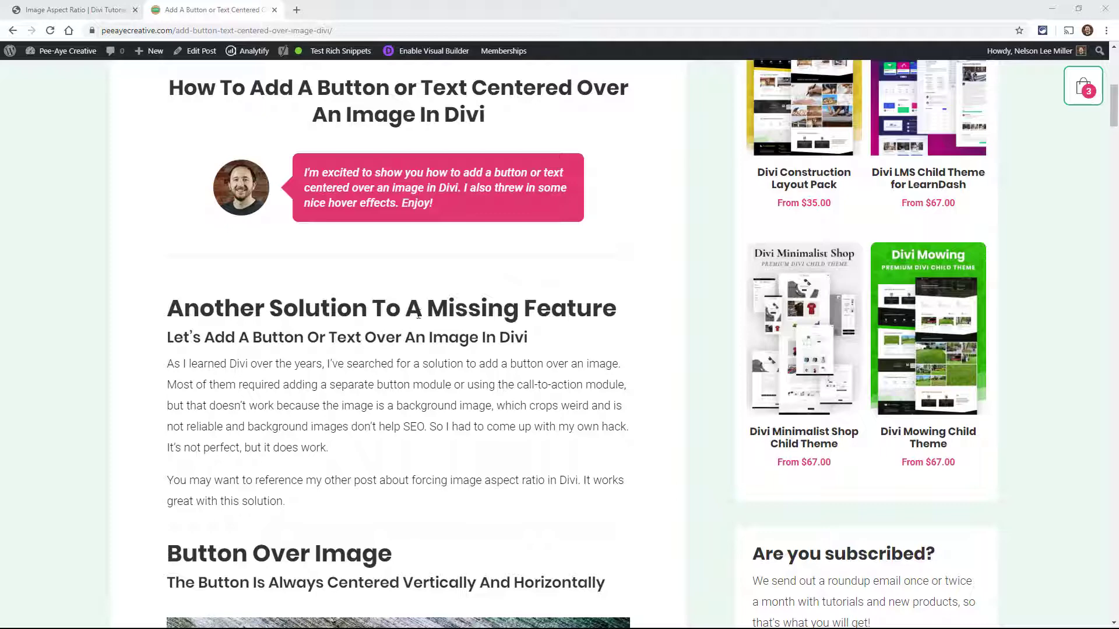
# Step: Scroll the blog post to the Button Over Image demo and its CSS class instructions
pyautogui.scroll(-5, 420, 309)
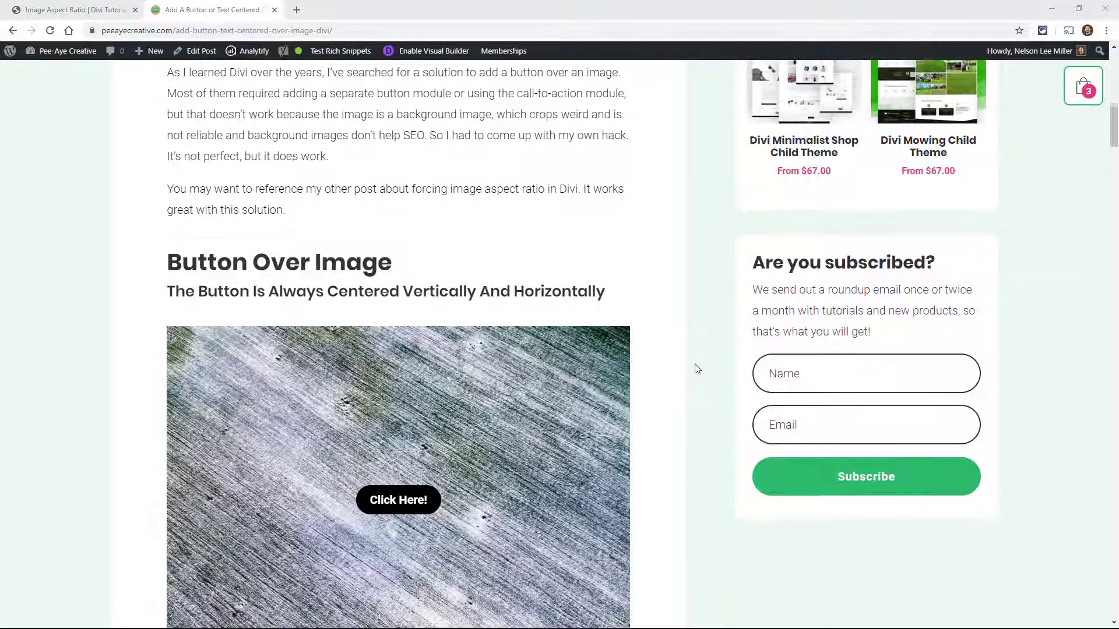
pyautogui.scroll(-1, 697, 368)
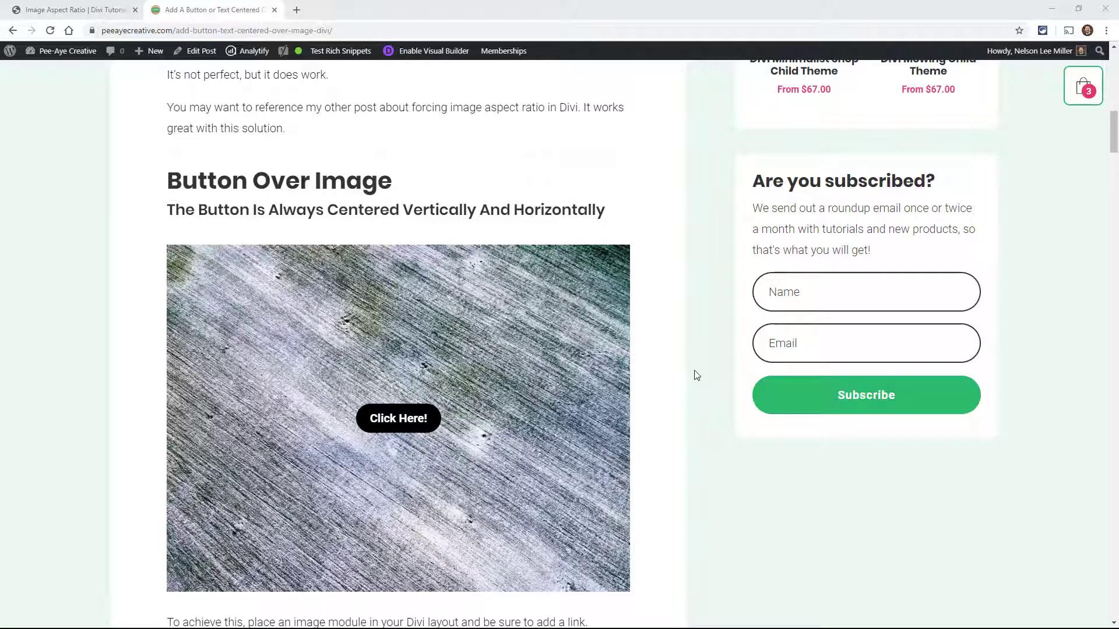
pyautogui.scroll(-2, 694, 377)
pyautogui.scroll(1, 694, 386)
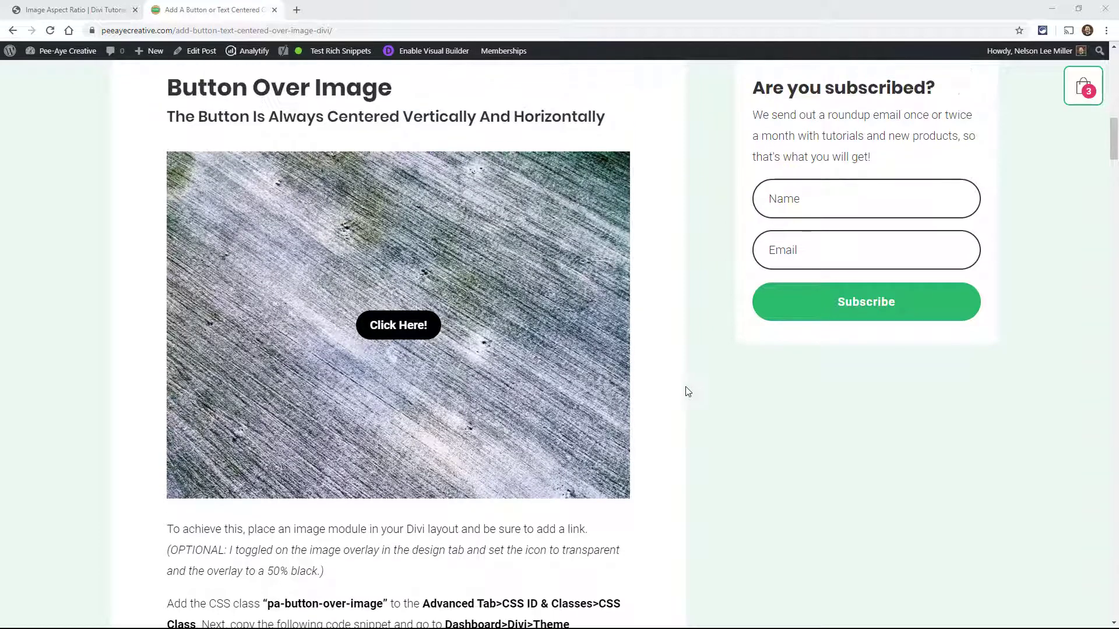
# Step: Select the class name pa-button-over-image in the article and return to the Divi demo page
pyautogui.scroll(-4, 687, 397)
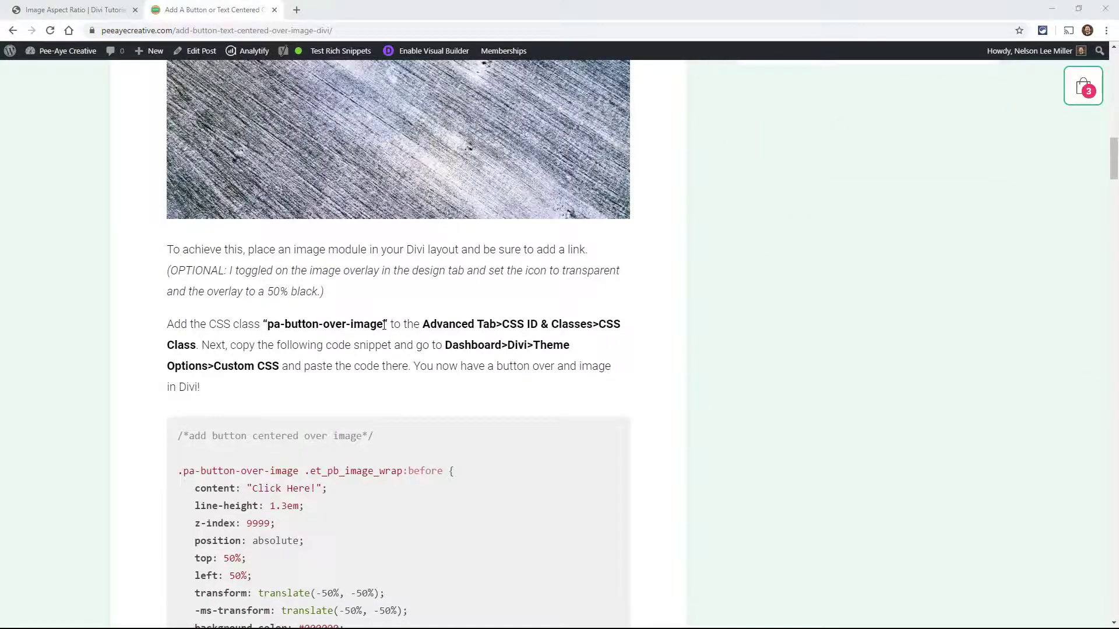
pyautogui.moveTo(384, 325); pyautogui.dragTo(270, 324)
pyautogui.hotkey('ctrl', 'c')
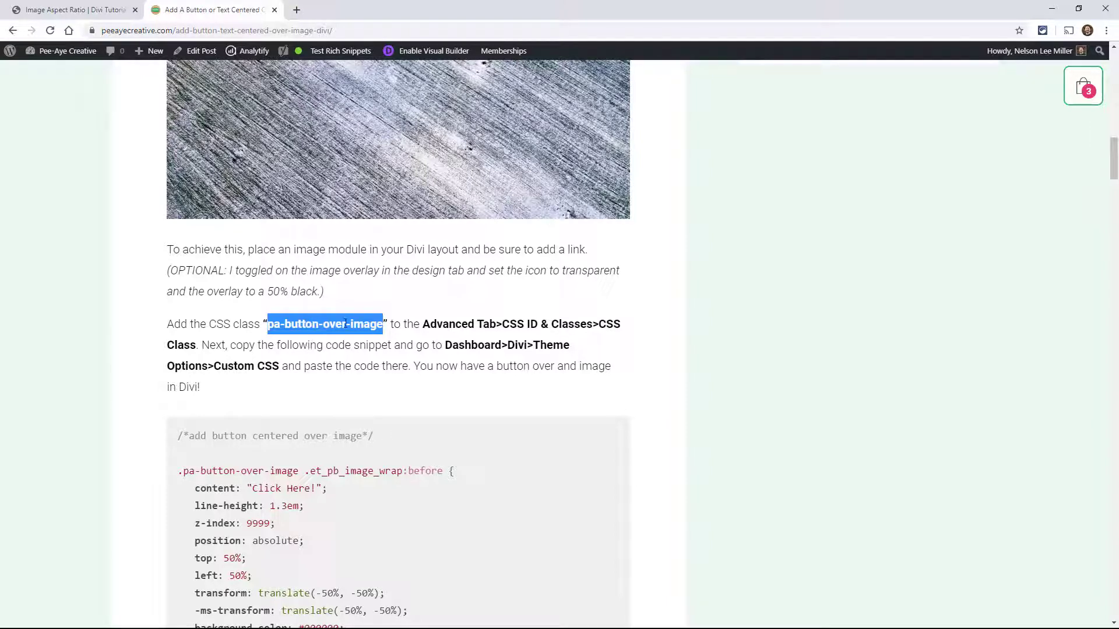
pyautogui.click(67, 10)
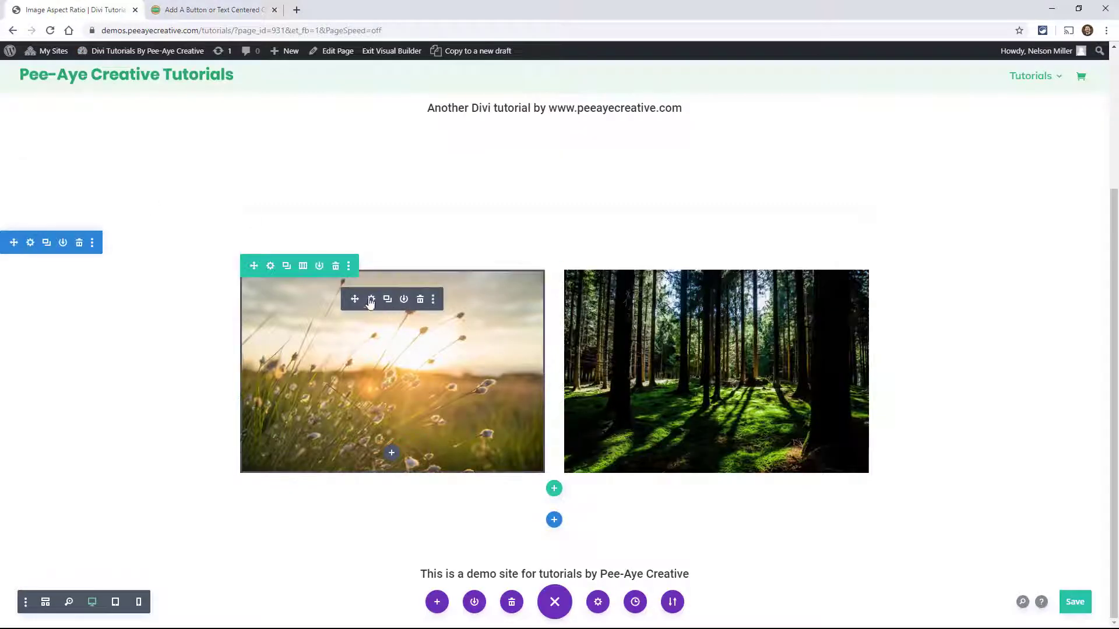
# Step: Paste pa-button-over-image into the left image module's CSS Class field and save
pyautogui.click(370, 303)
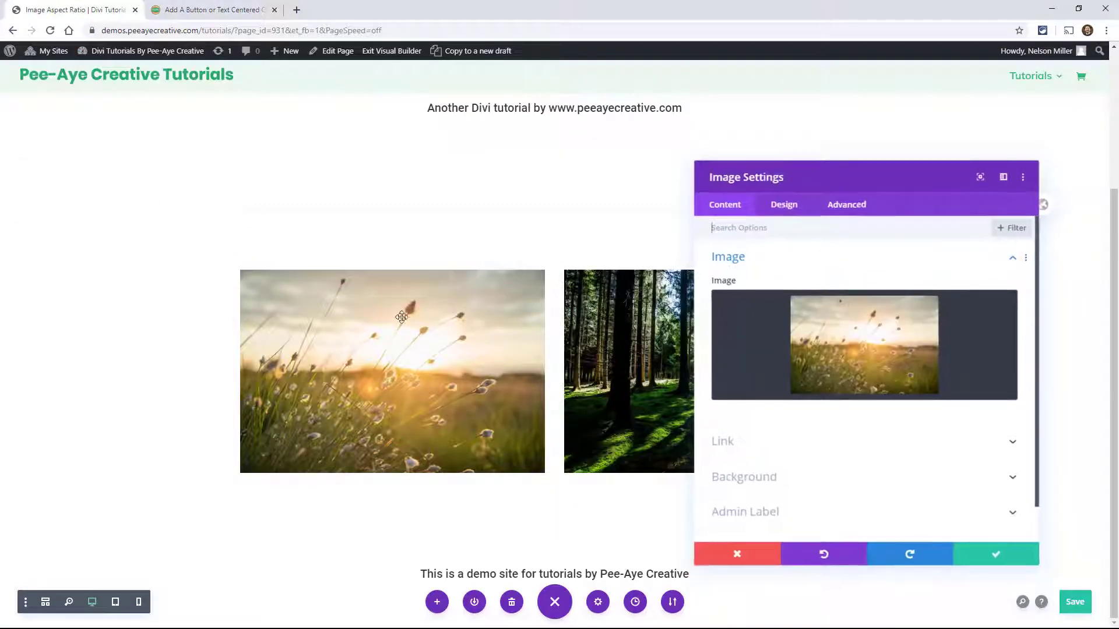
pyautogui.click(830, 213)
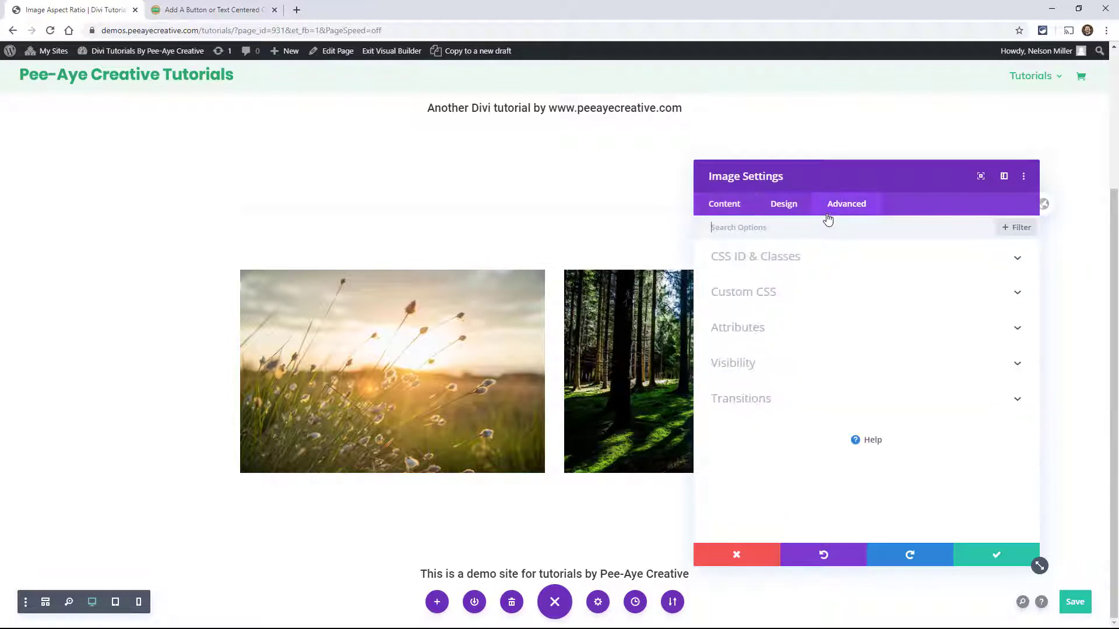
pyautogui.click(749, 262)
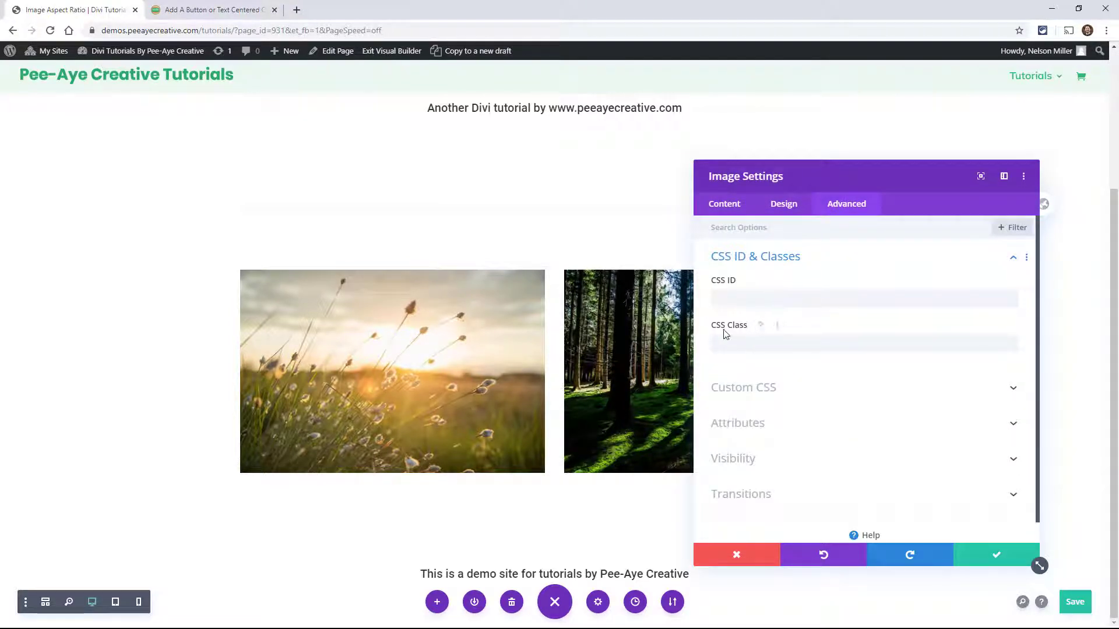
pyautogui.click(743, 345)
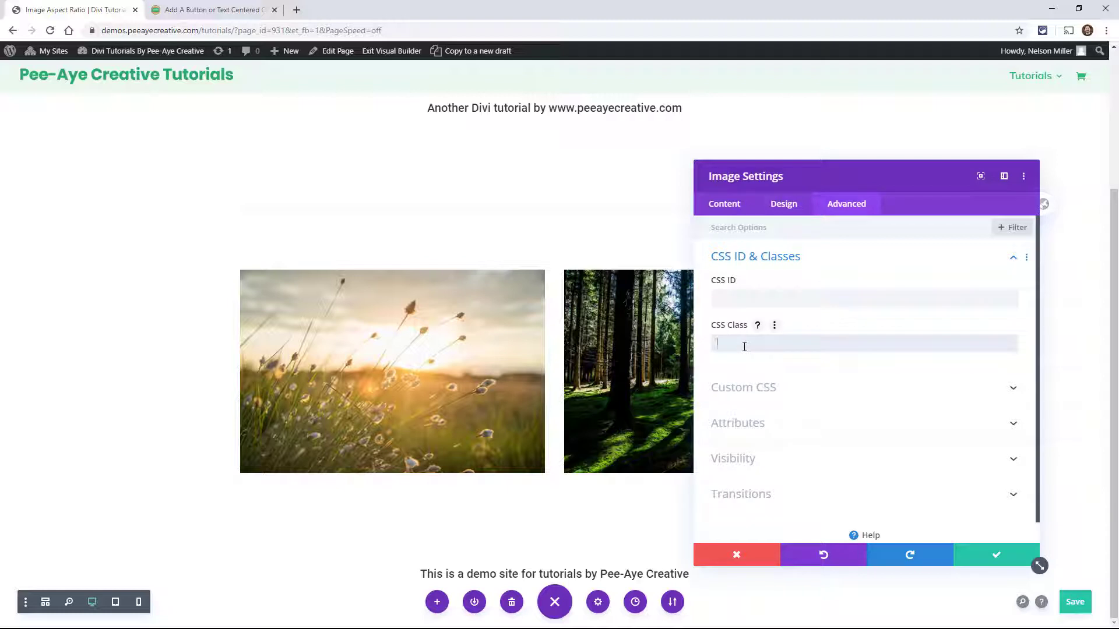
pyautogui.hotkey('ctrl', 'v')
pyautogui.moveTo(753, 175); pyautogui.dragTo(613, 176)
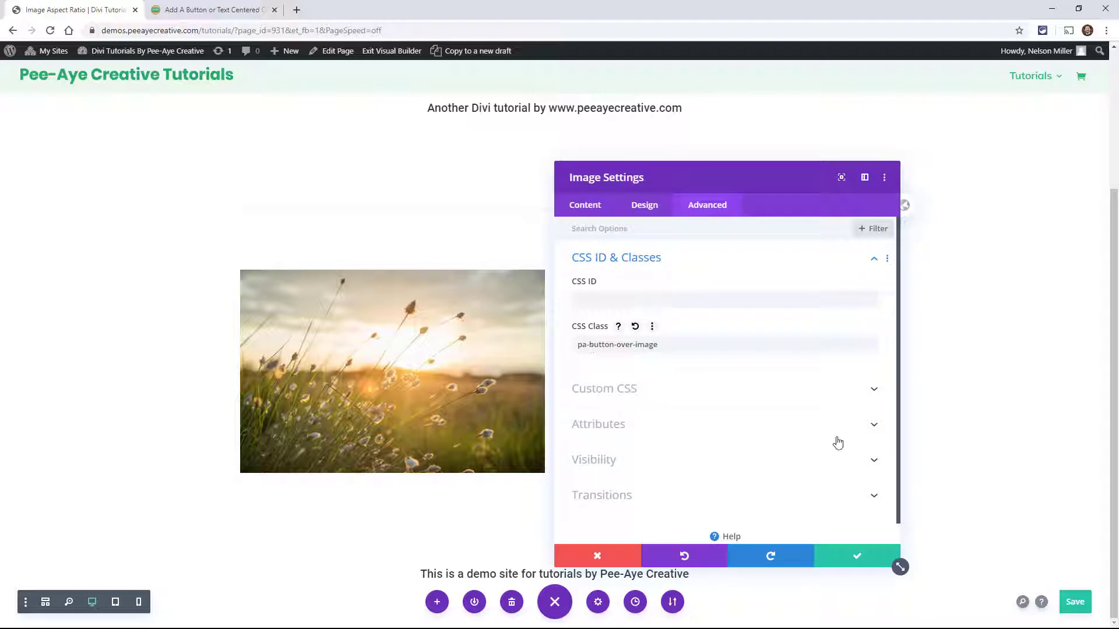
pyautogui.click(848, 554)
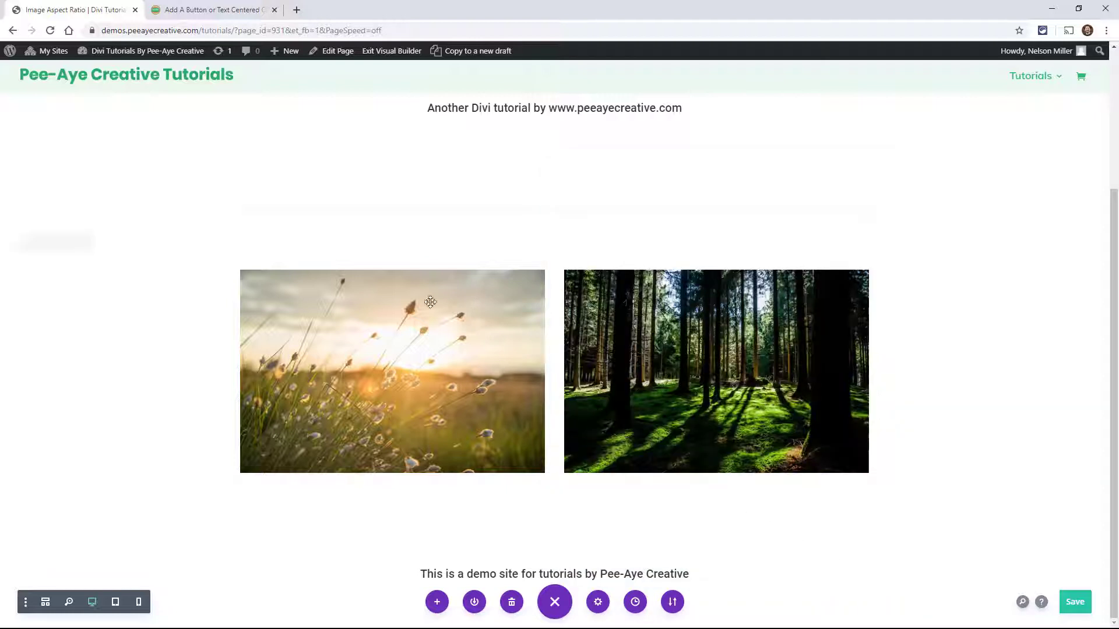
pyautogui.click(187, 10)
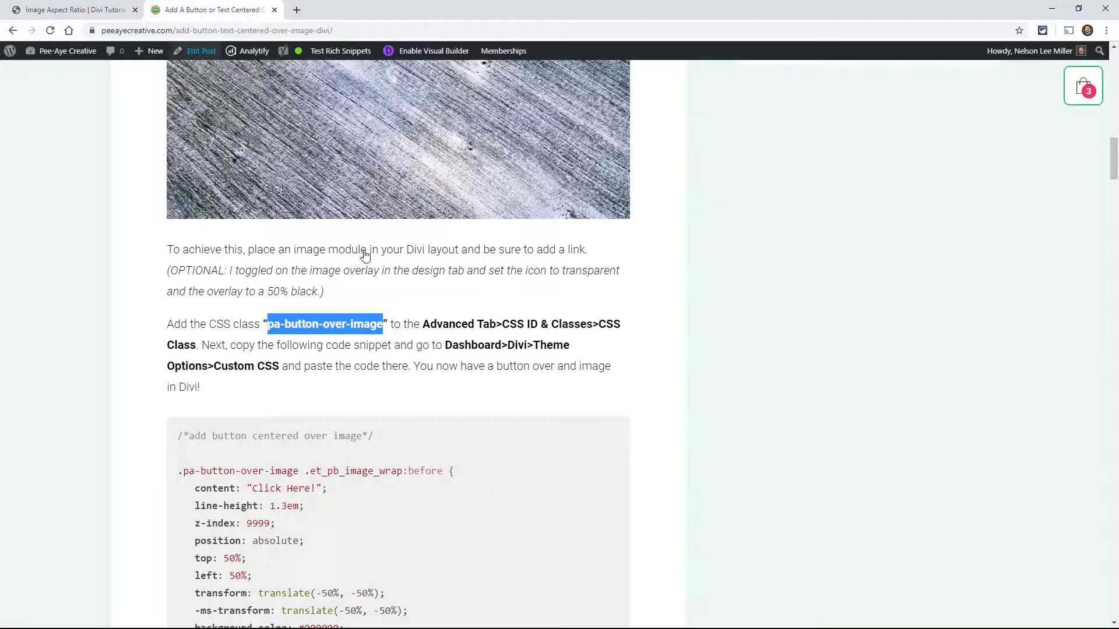
pyautogui.scroll(-3, 376, 262)
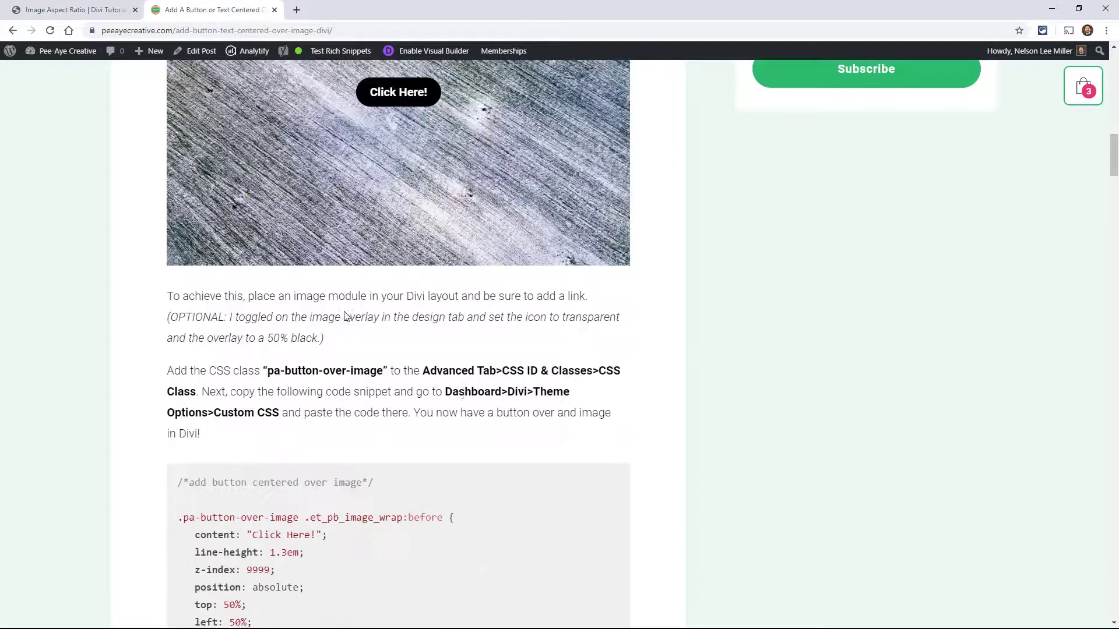
pyautogui.scroll(3, 344, 316)
pyautogui.scroll(-1, 606, 434)
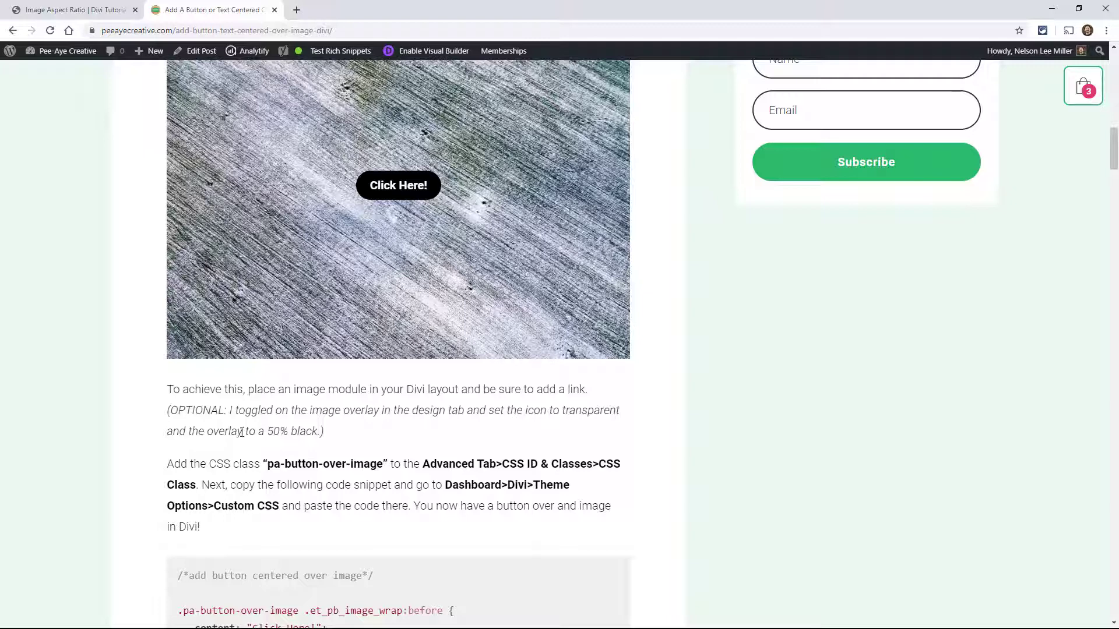
# Step: Set the left image module's Image Link URL to #
pyautogui.click(87, 12)
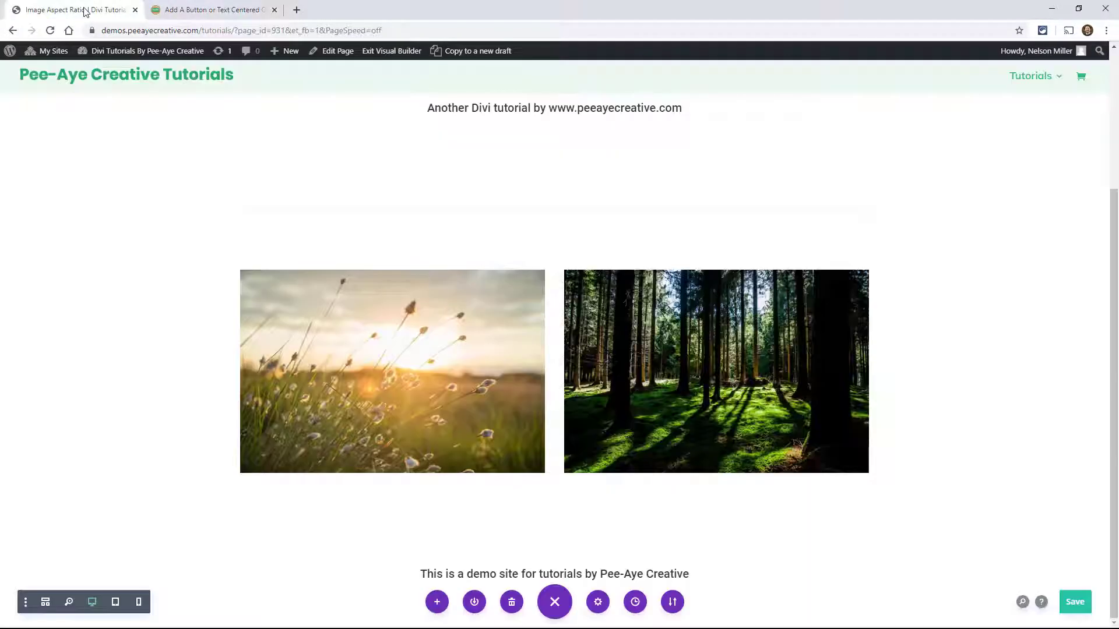
pyautogui.click(371, 299)
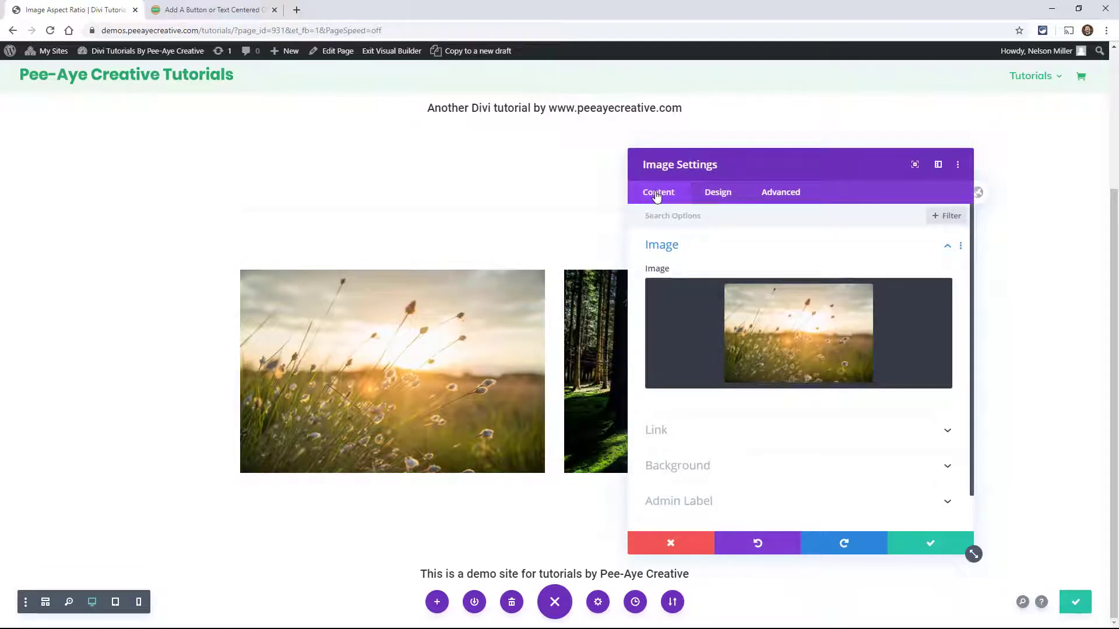
pyautogui.click(662, 429)
pyautogui.click(676, 330)
pyautogui.write('#')
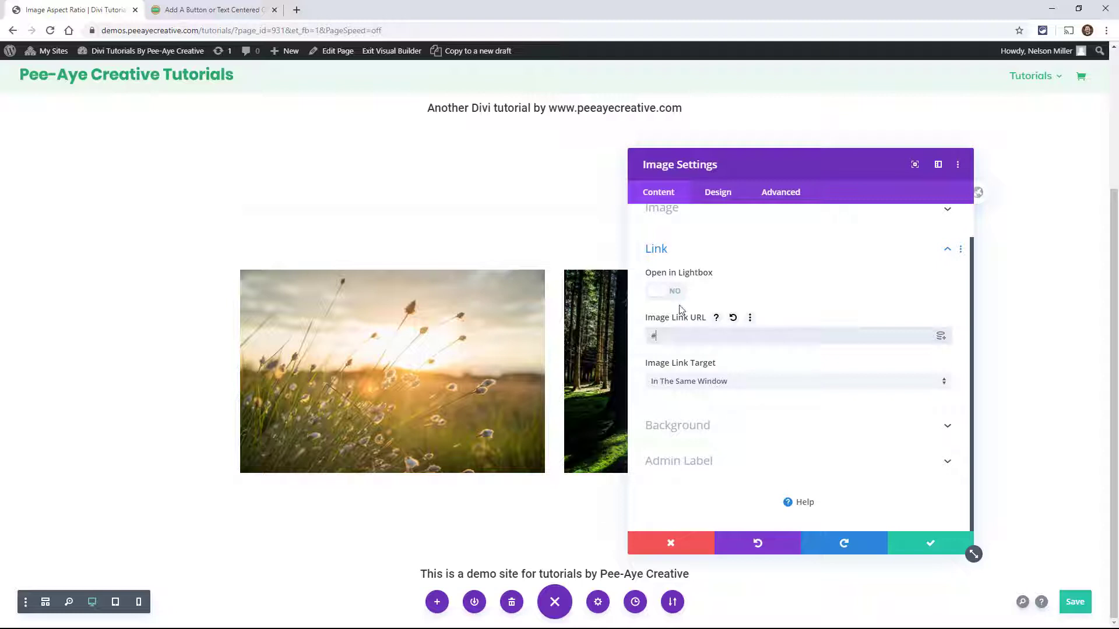
# Step: Turn on the image overlay with a transparent icon and a 50% black hover colour
pyautogui.click(717, 197)
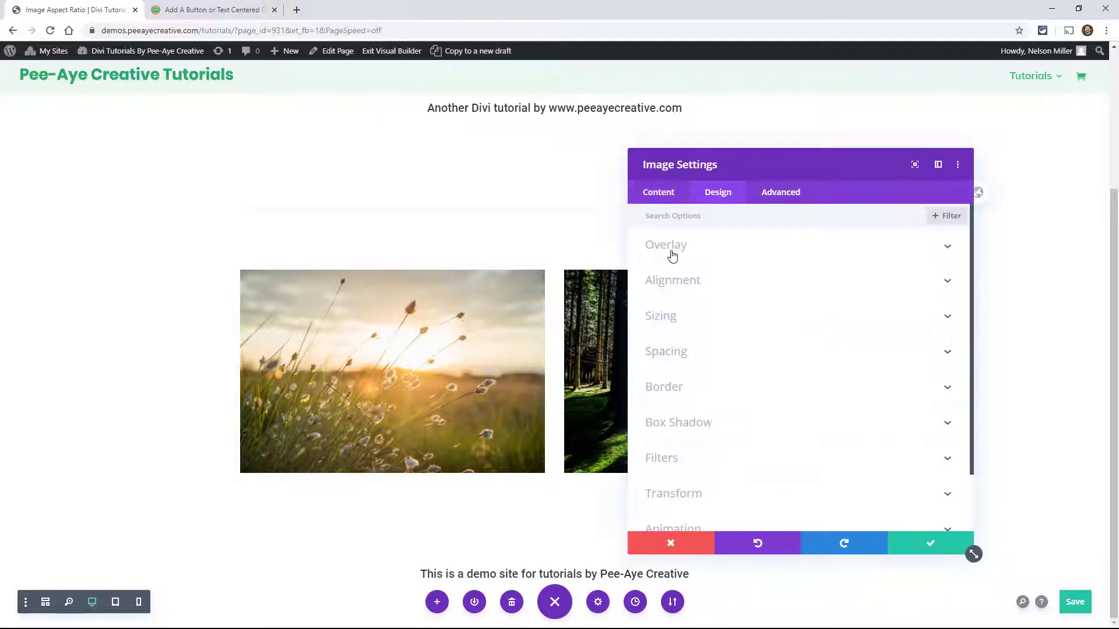
pyautogui.click(672, 256)
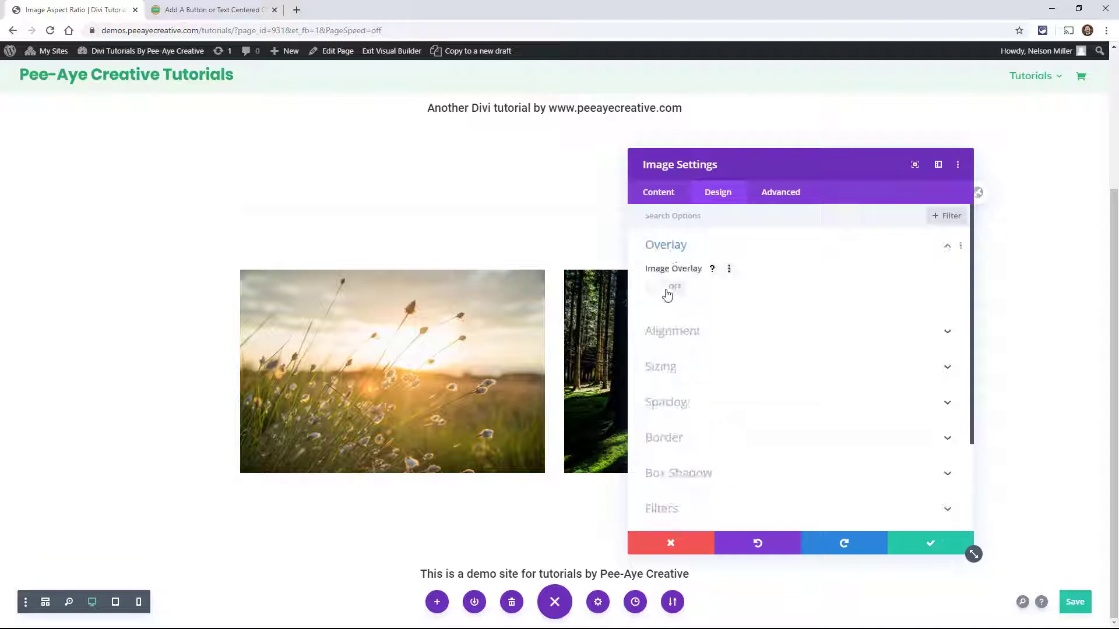
pyautogui.click(667, 288)
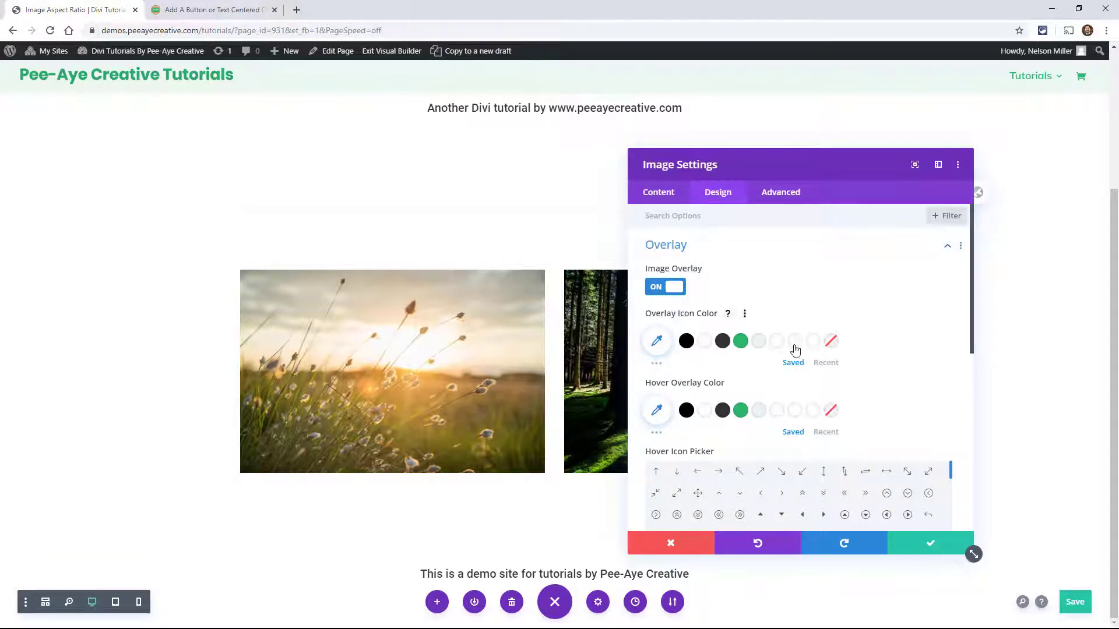
pyautogui.click(833, 343)
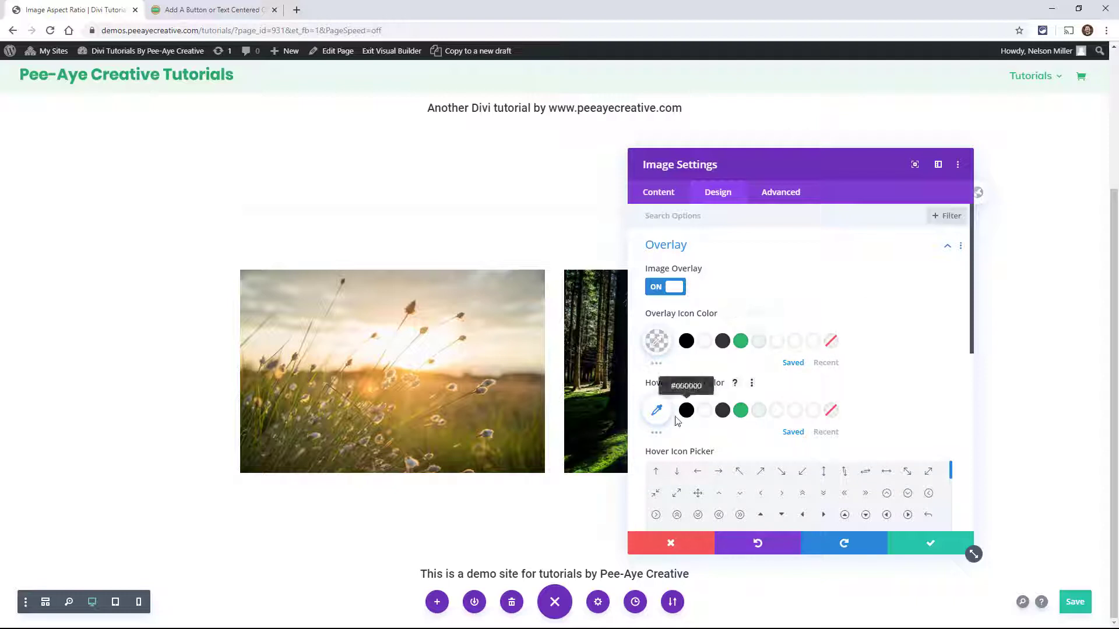
pyautogui.click(687, 410)
pyautogui.click(656, 411)
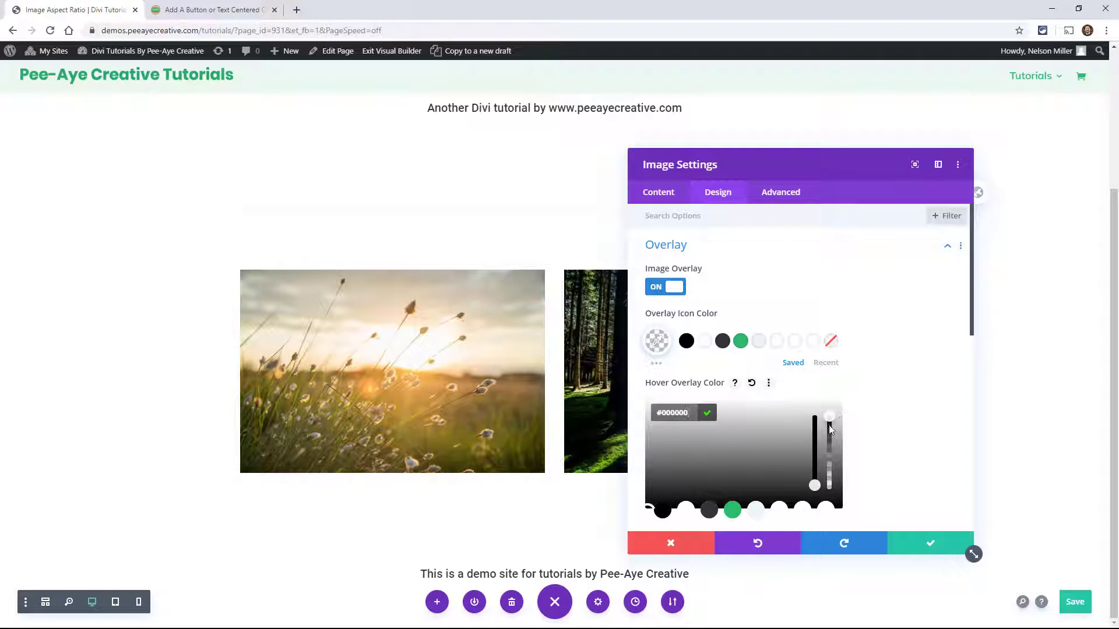
pyautogui.moveTo(829, 429); pyautogui.dragTo(831, 464)
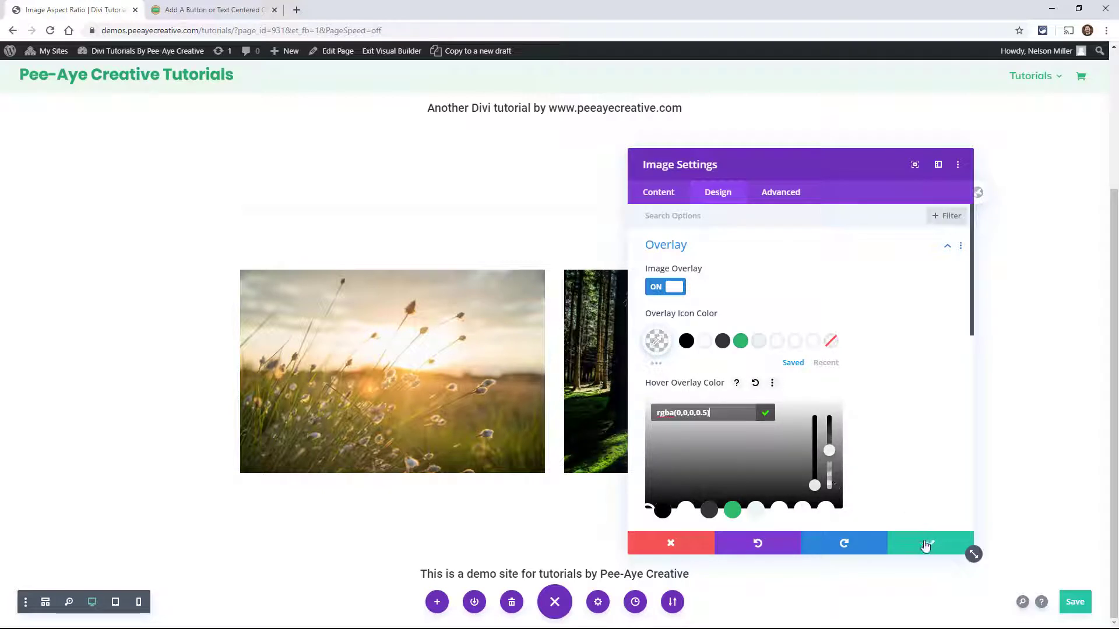
pyautogui.scroll(-3, 896, 432)
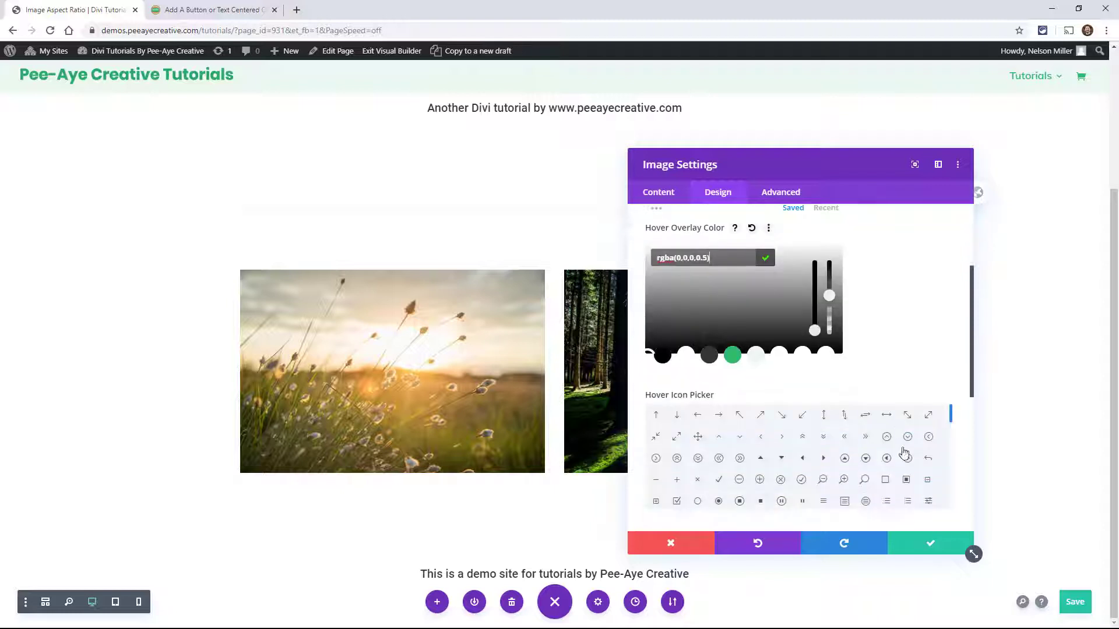
# Step: Save the image settings, then select the button-over-image CSS code block in the blog post
pyautogui.click(926, 544)
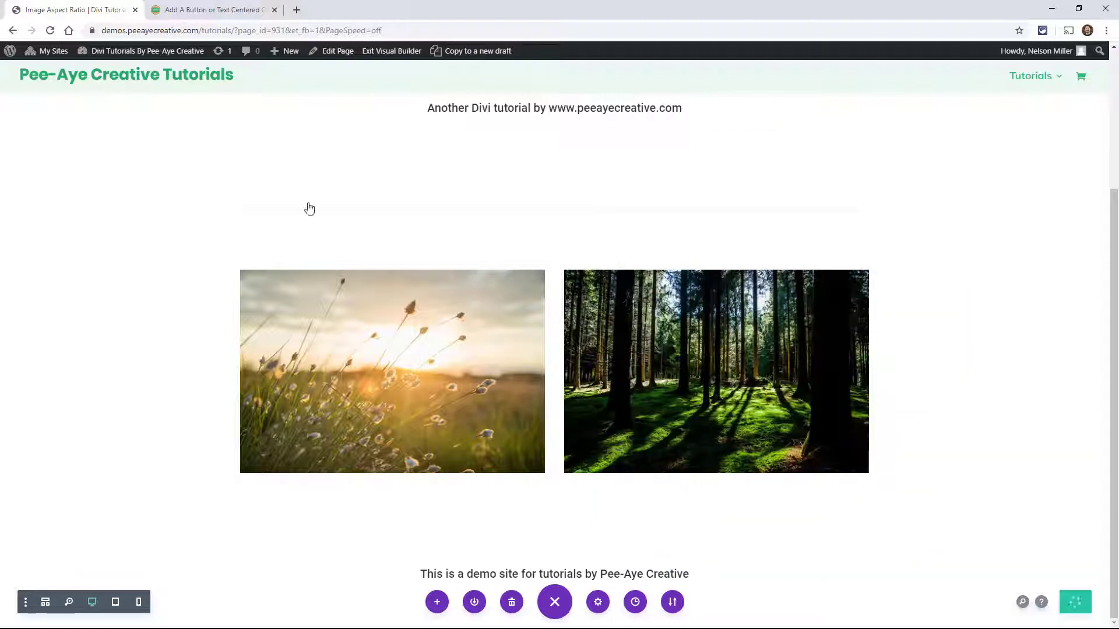
pyautogui.click(220, 10)
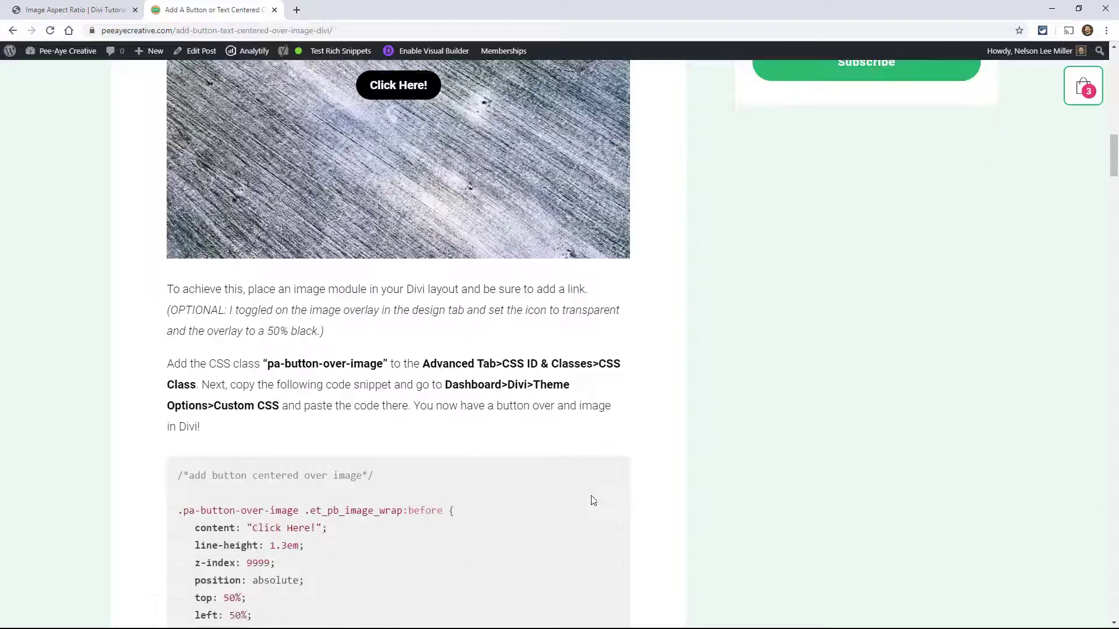
pyautogui.scroll(-6, 593, 500)
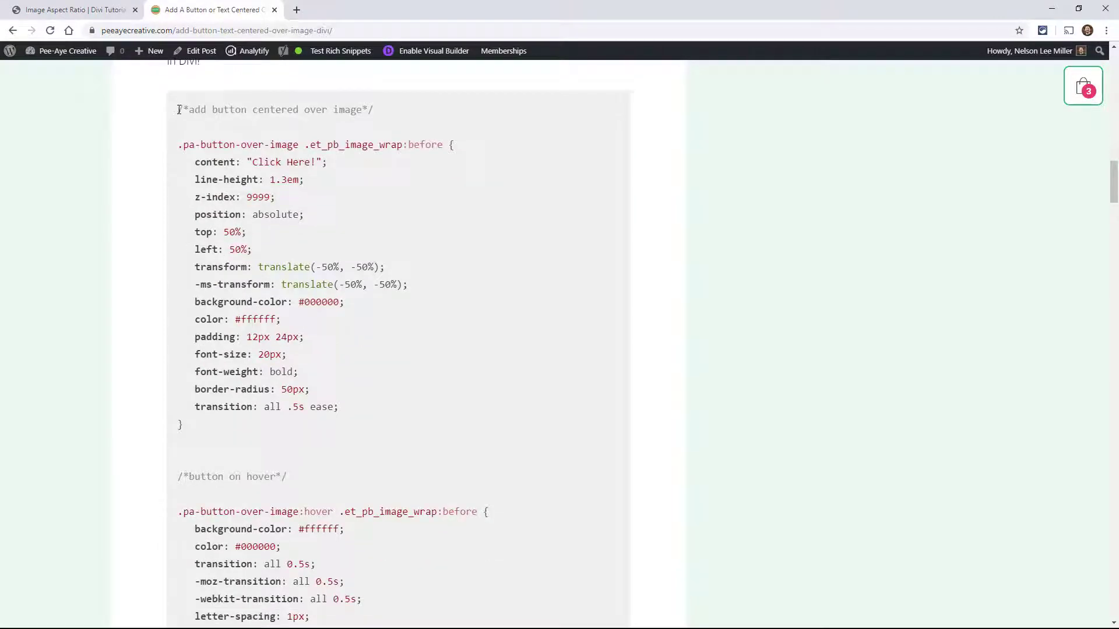
pyautogui.moveTo(179, 109); pyautogui.dragTo(242, 548)
pyautogui.scroll(-2, 250, 308)
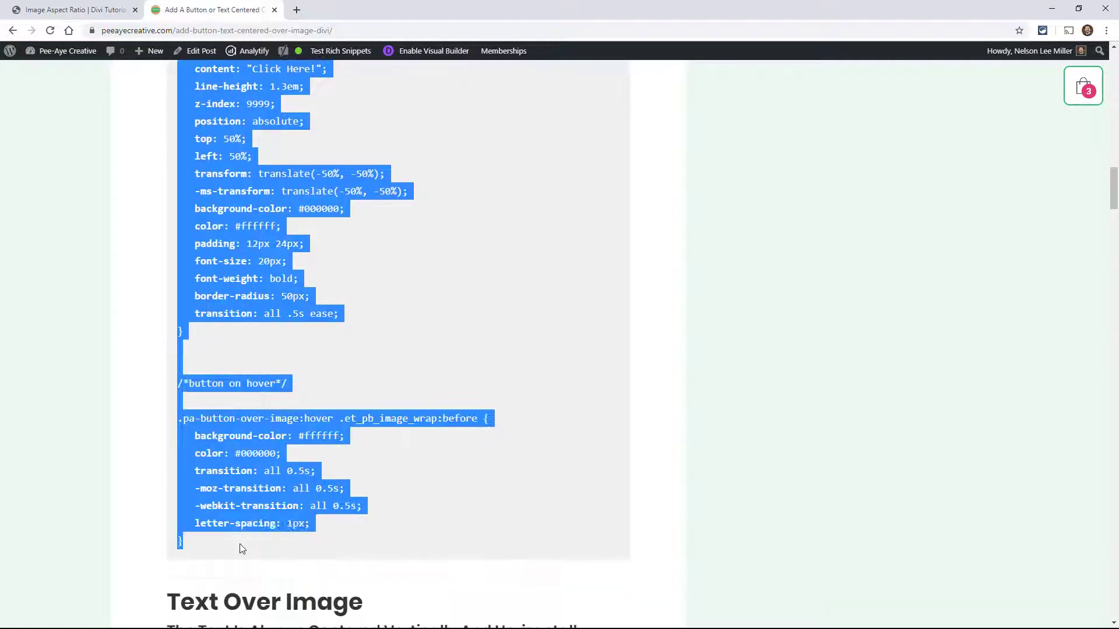
pyautogui.click(51, 8)
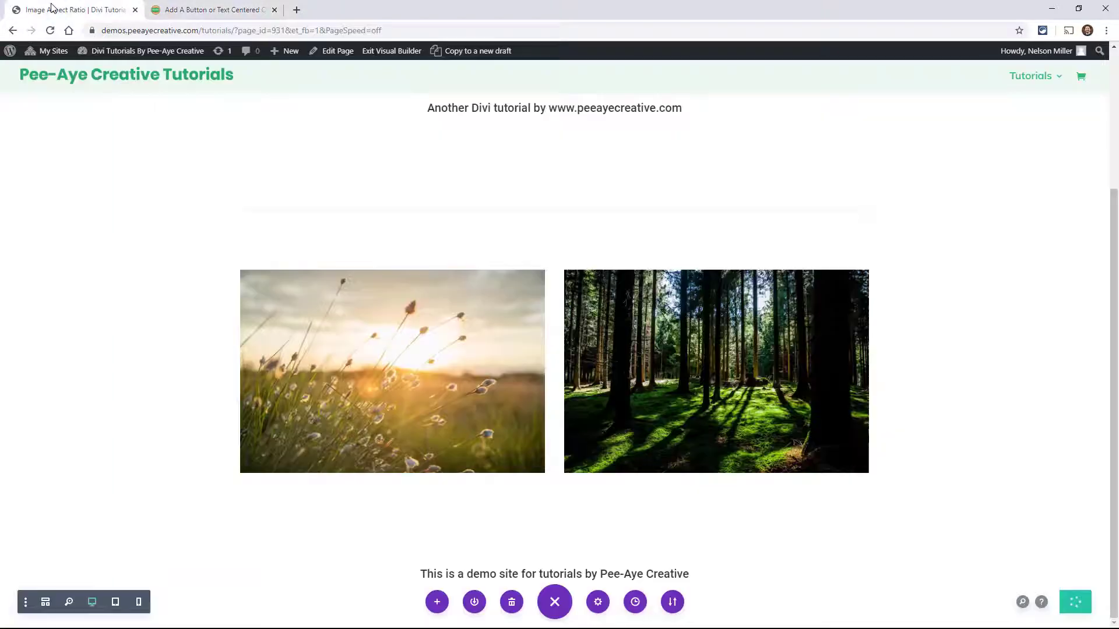
# Step: Paste the copied button CSS into the page settings' Advanced Custom CSS box
pyautogui.click(597, 604)
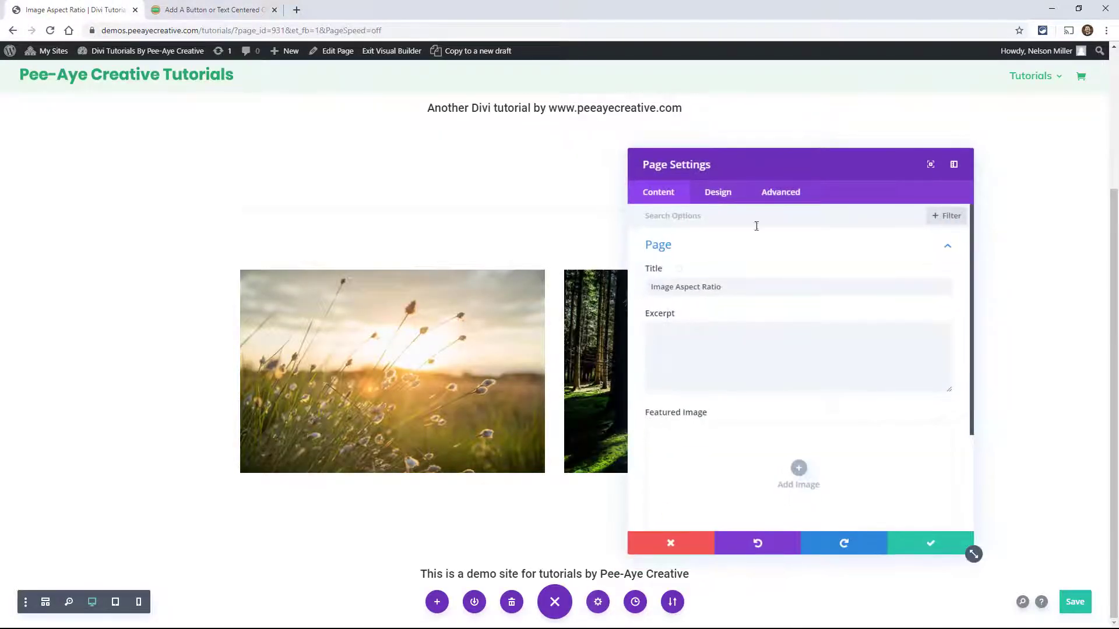
pyautogui.click(769, 194)
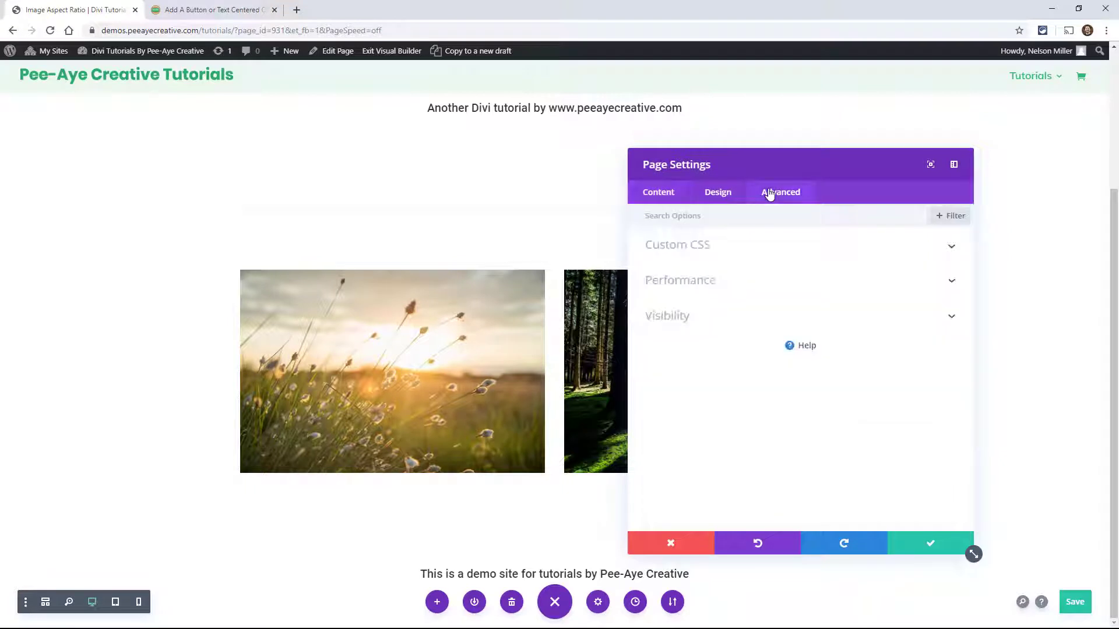
pyautogui.click(674, 246)
pyautogui.click(682, 310)
pyautogui.hotkey('ctrl', 'v')
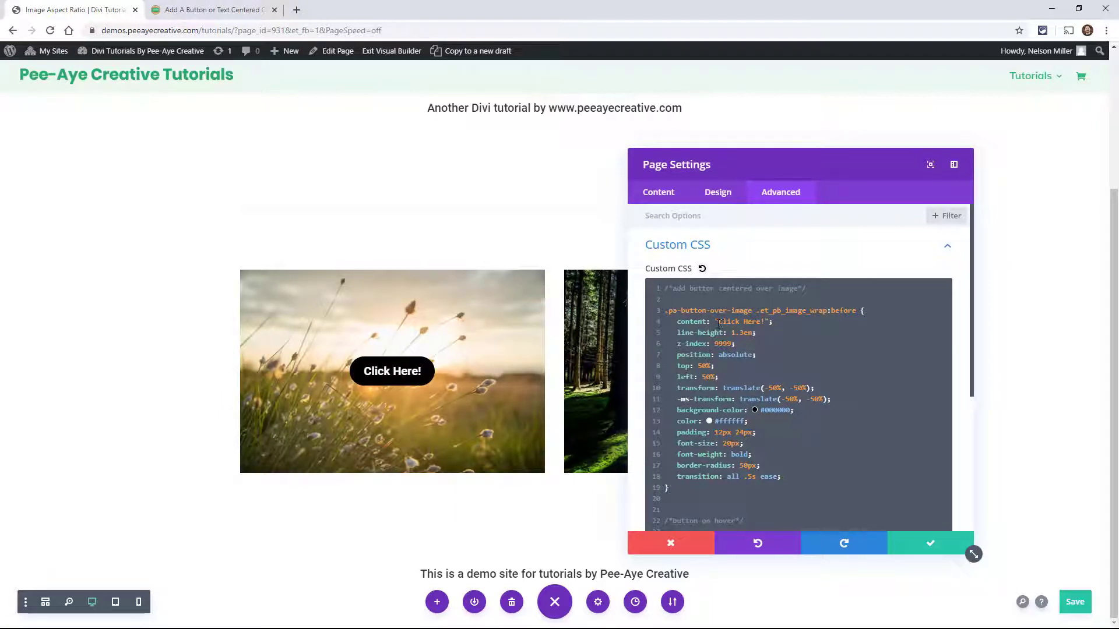
# Step: Replace the button's #000000 background colour with red in the custom CSS
pyautogui.moveTo(718, 322); pyautogui.dragTo(762, 322)
pyautogui.click(740, 322)
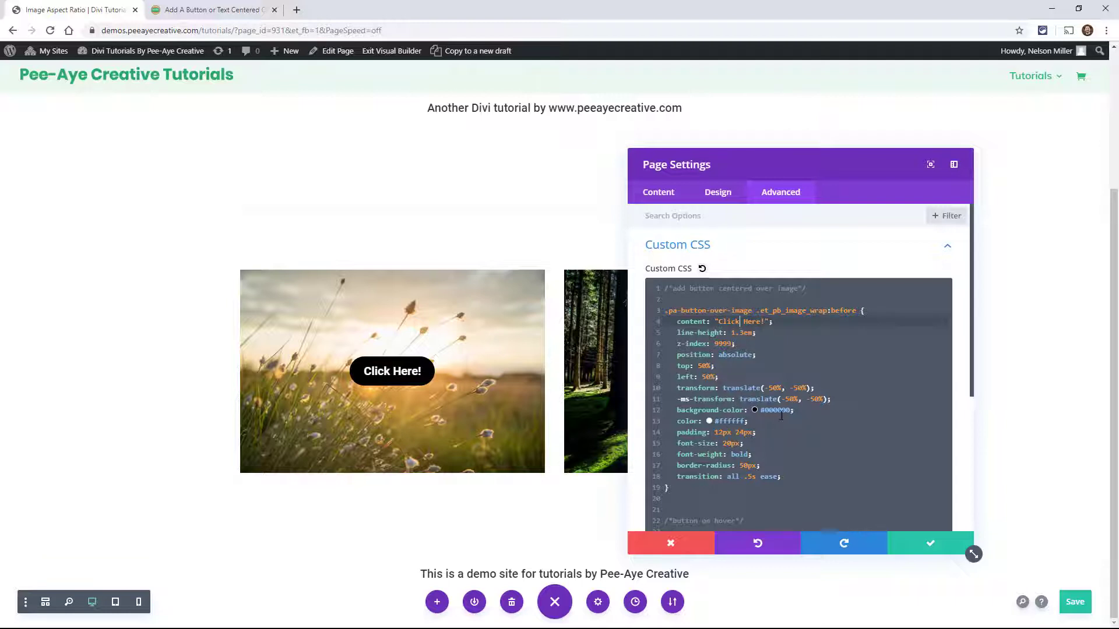
pyautogui.doubleClick(779, 411)
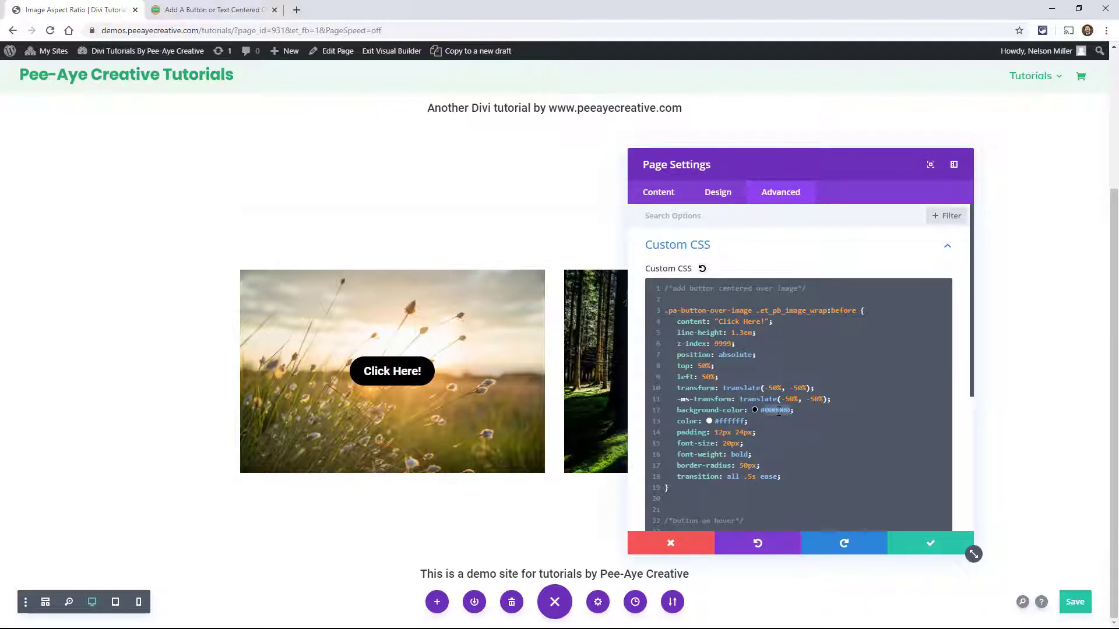
pyautogui.press('BackSpace')
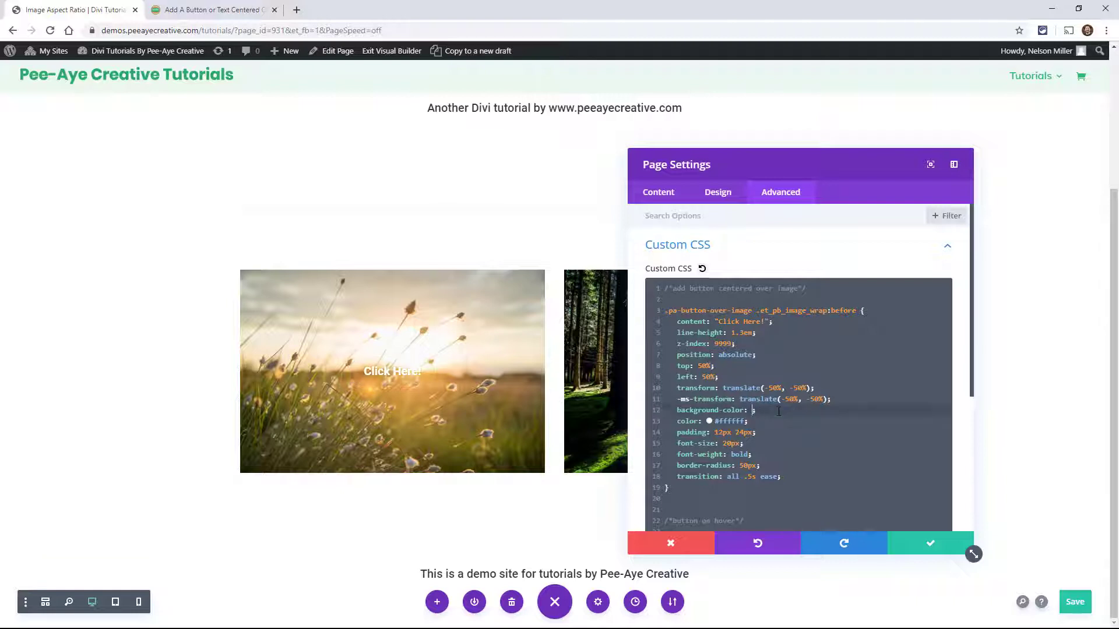
pyautogui.write('red')
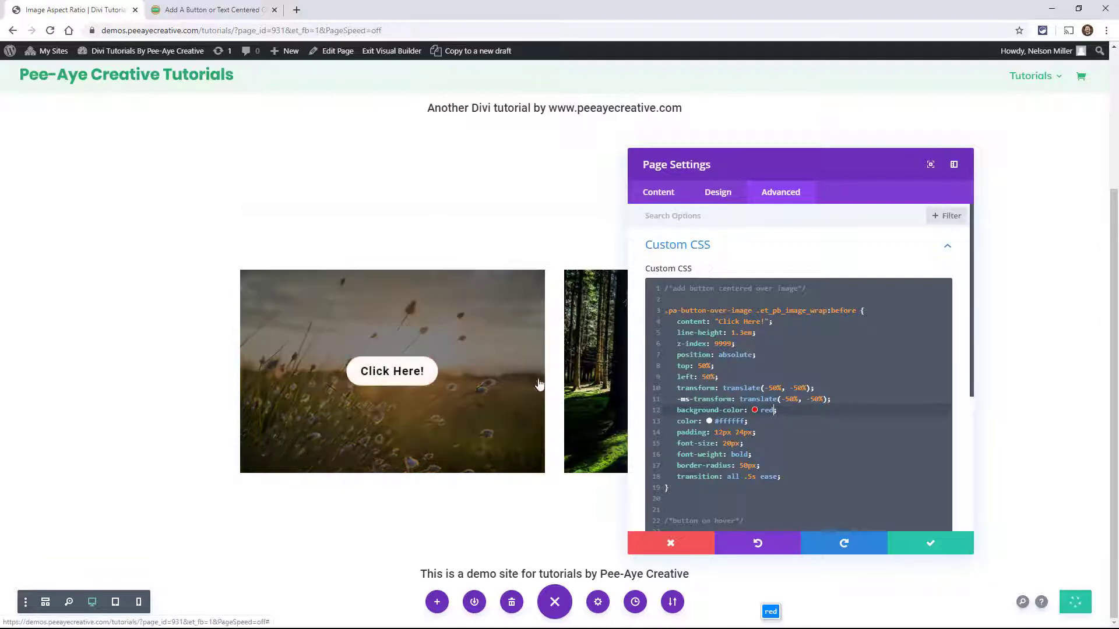
# Step: Change the button's hover text colour from #000000 to red
pyautogui.scroll(-2, 720, 474)
pyautogui.scroll(-3, 719, 474)
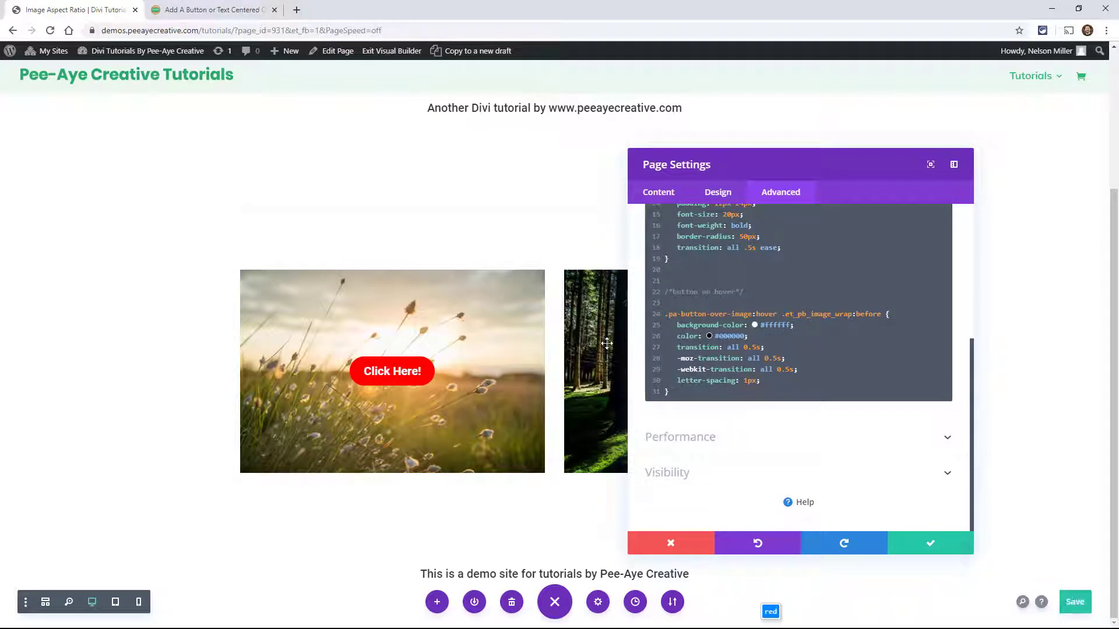
pyautogui.doubleClick(727, 337)
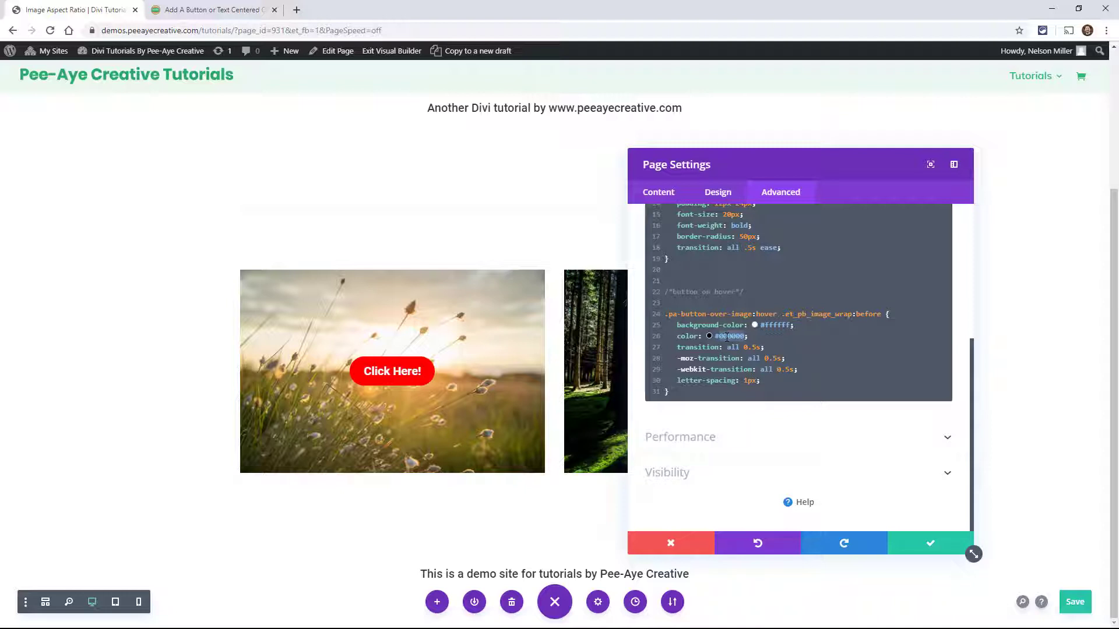
pyautogui.press('BackSpace')
pyautogui.write('red')
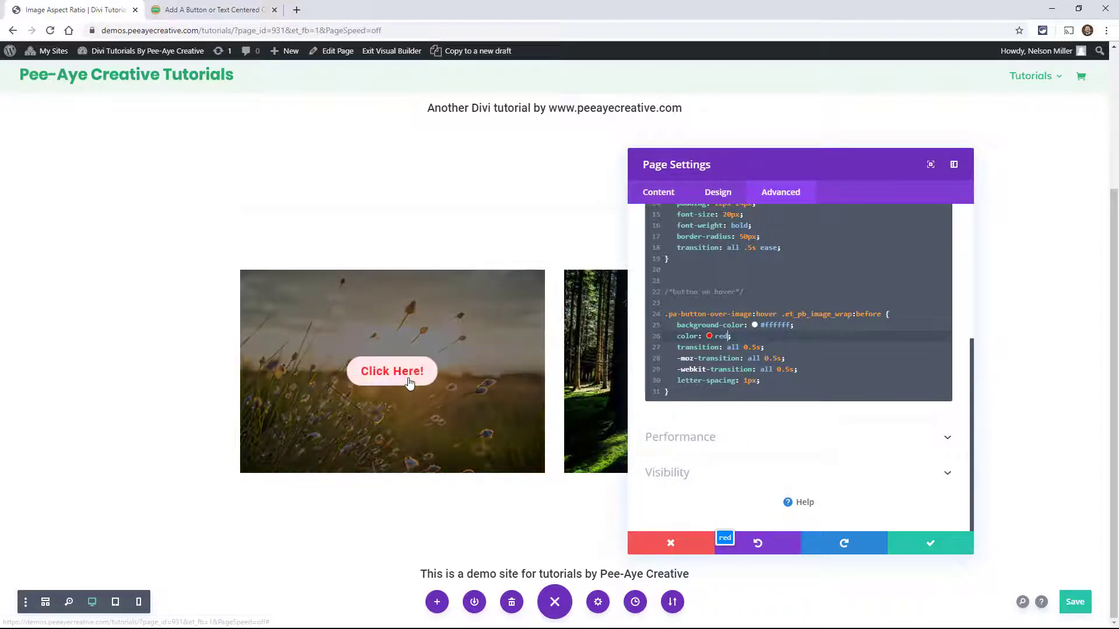
pyautogui.press('Down')
pyautogui.press('End')
pyautogui.scroll(3, 730, 356)
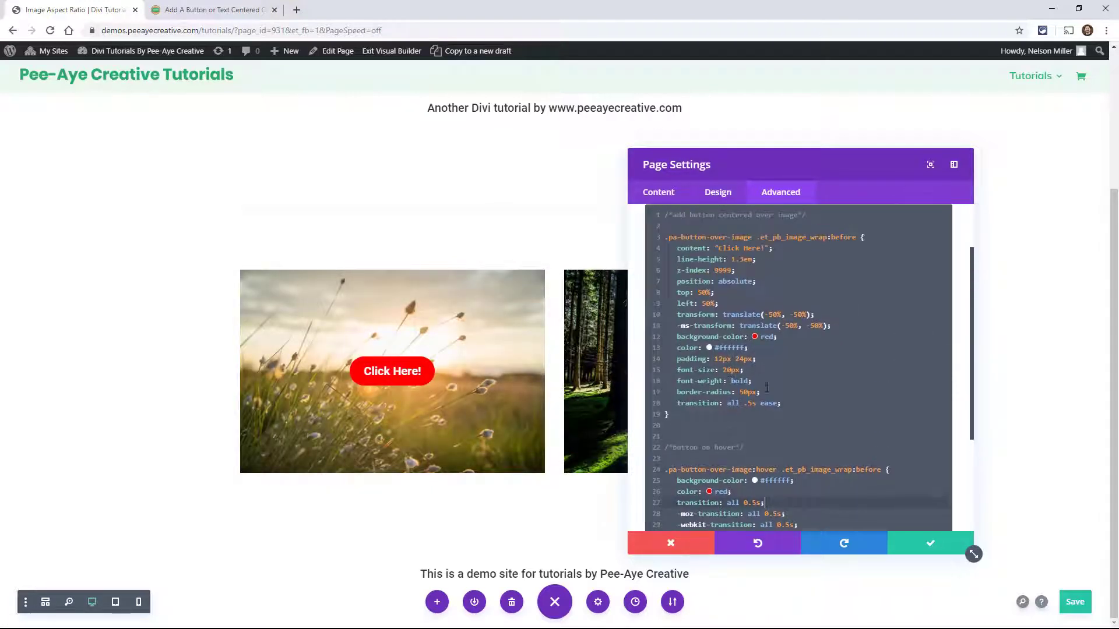
# Step: Save the page CSS, then review the meadow image's Link settings and close them
pyautogui.click(917, 546)
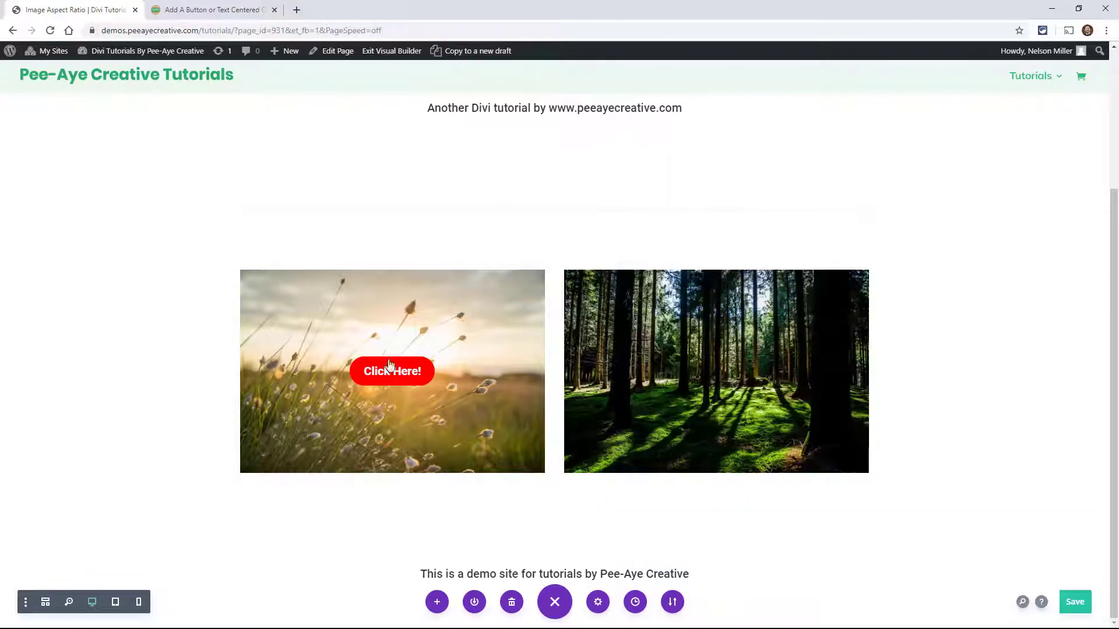
pyautogui.click(374, 298)
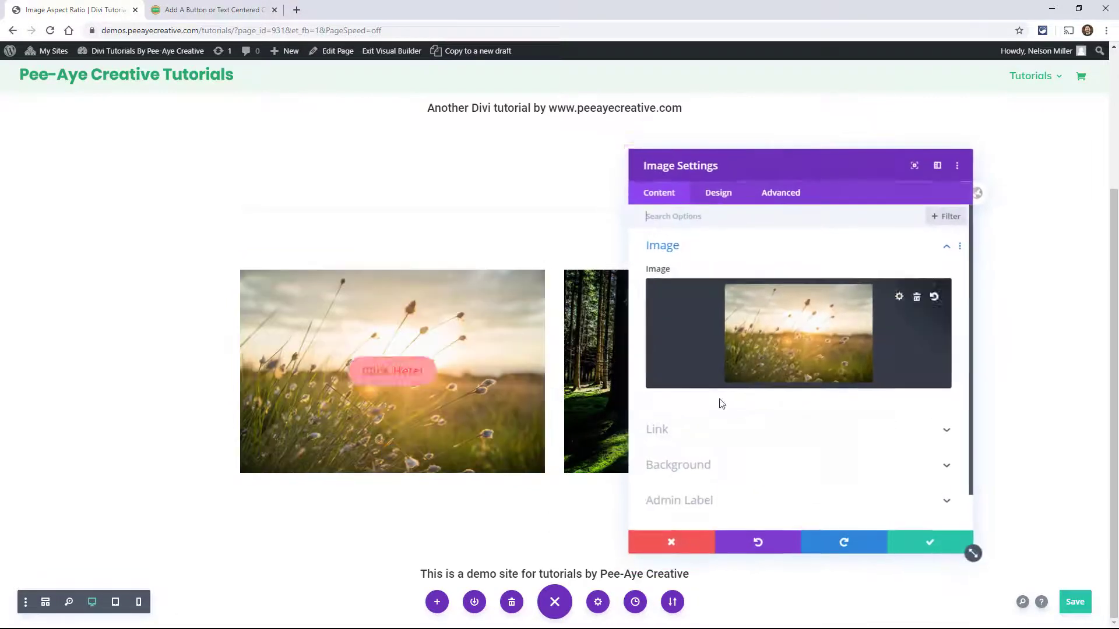
pyautogui.click(687, 429)
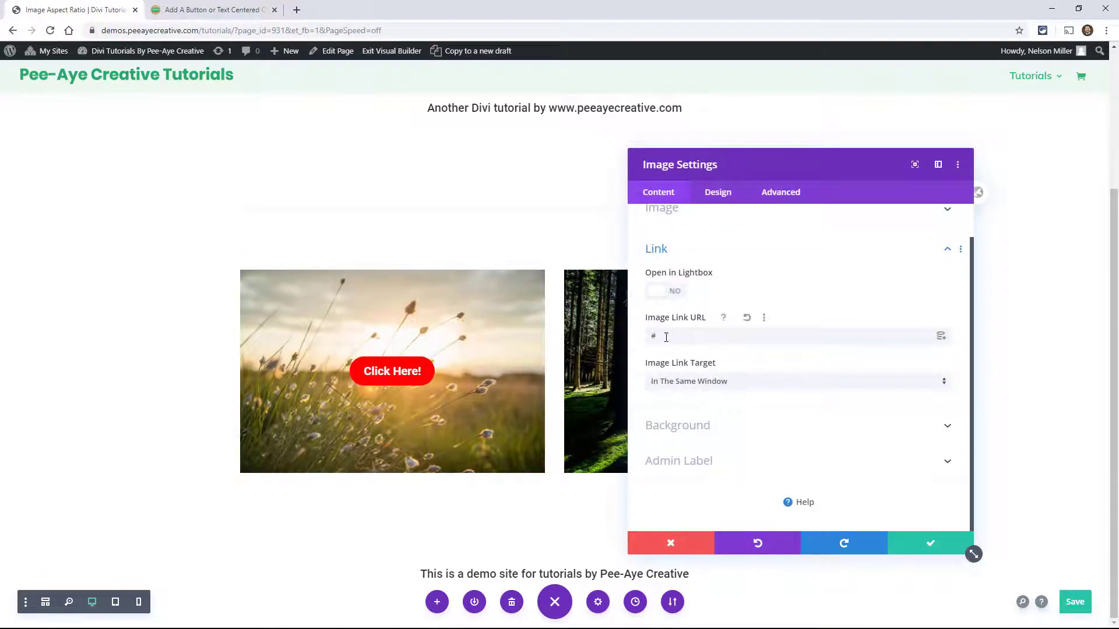
pyautogui.click(922, 545)
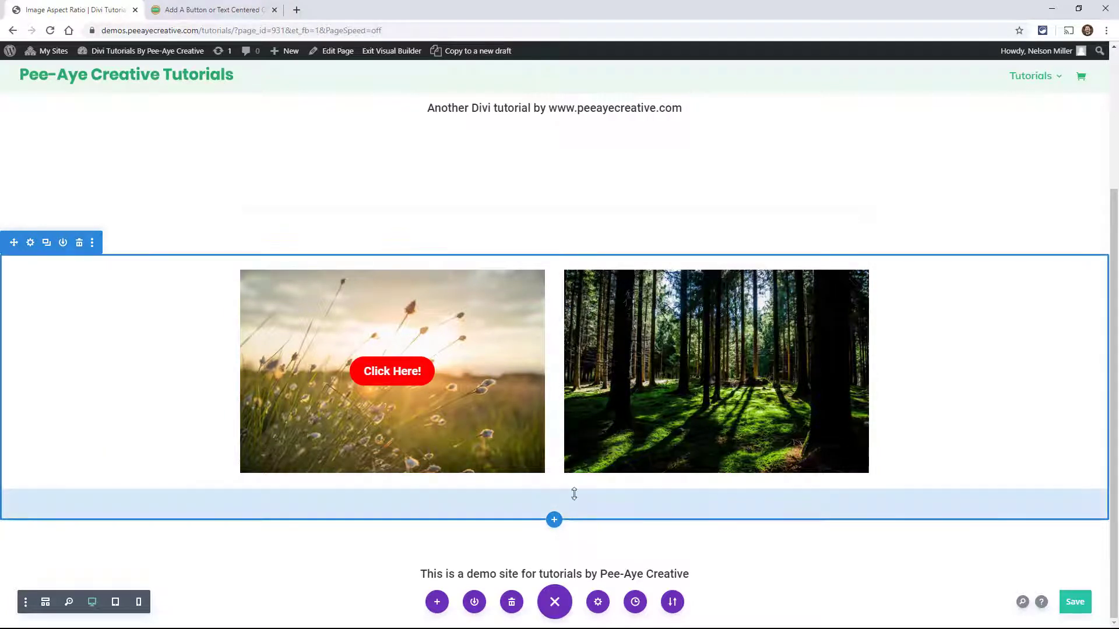
# Step: Select the pa-text-over-image class name in the blog's Text Over Image section
pyautogui.click(198, 18)
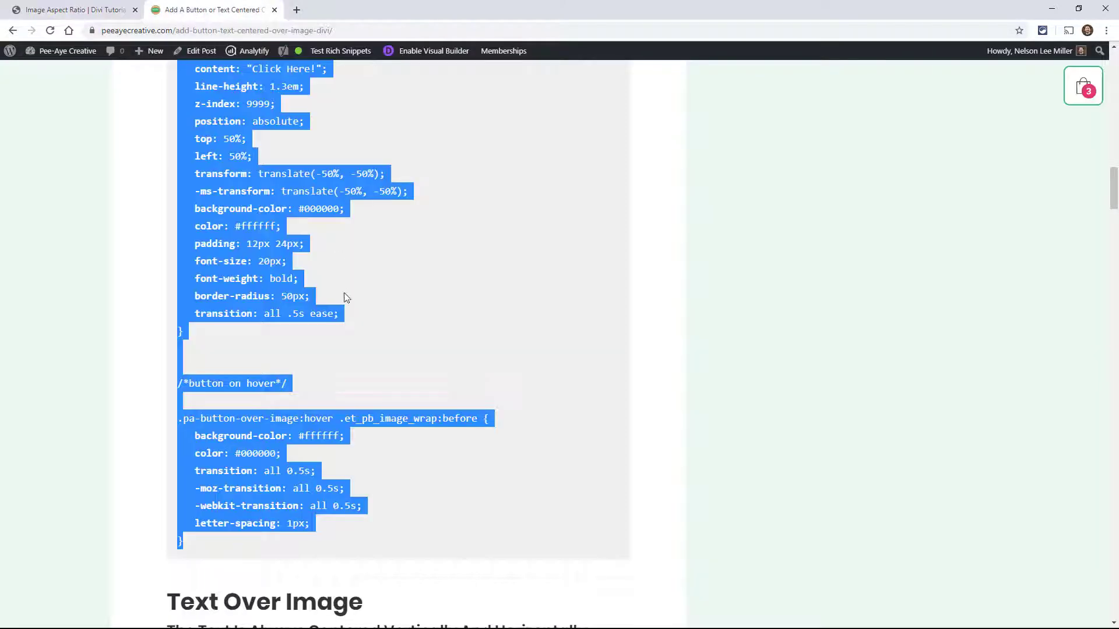
pyautogui.scroll(-8, 344, 301)
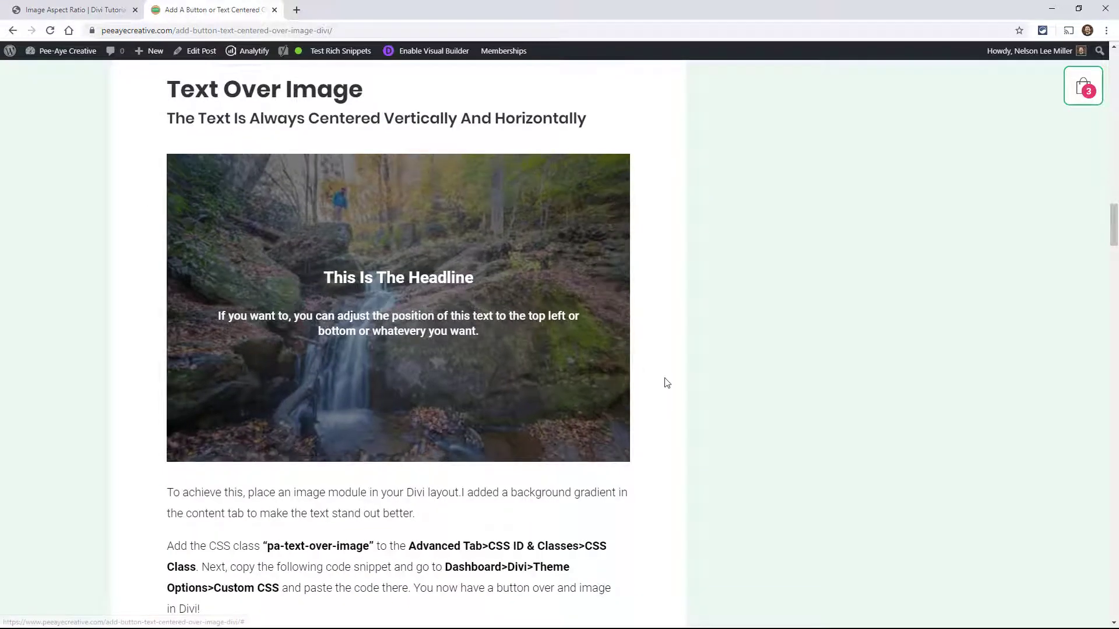
pyautogui.scroll(1, 667, 384)
pyautogui.click(686, 395)
pyautogui.scroll(-2, 686, 395)
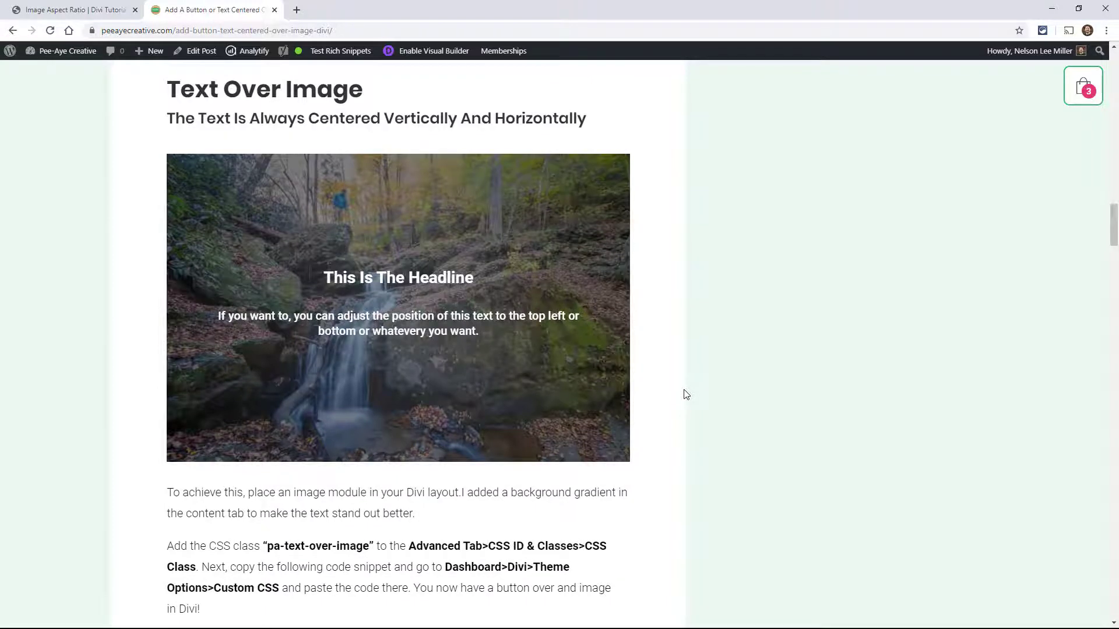
pyautogui.scroll(-3, 685, 406)
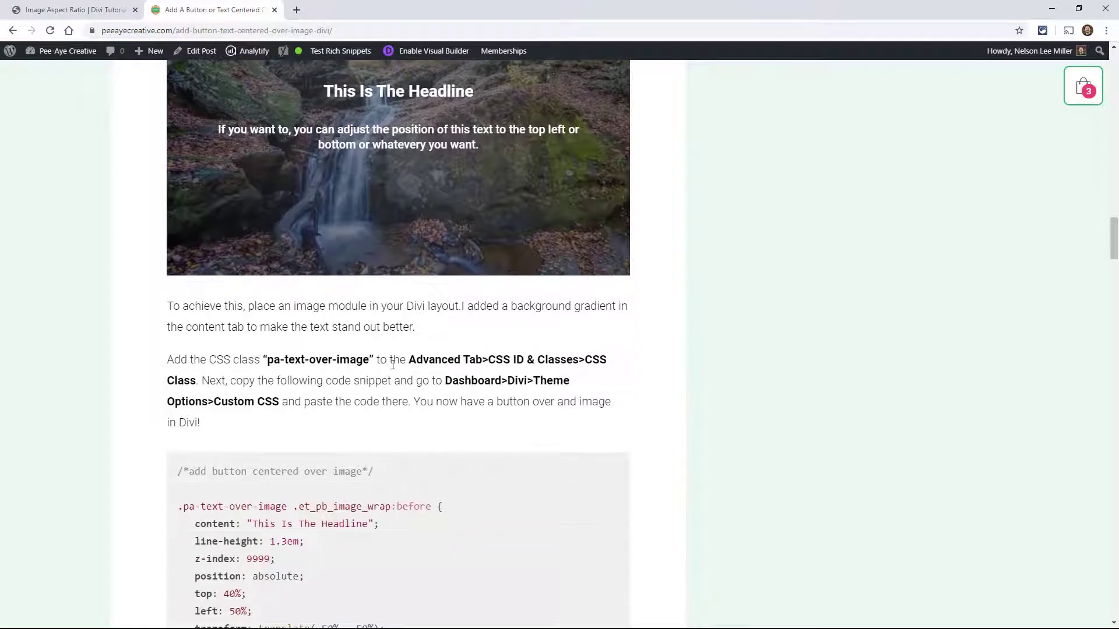
pyautogui.moveTo(369, 362); pyautogui.dragTo(269, 365)
pyautogui.hotkey('ctrl', 'c')
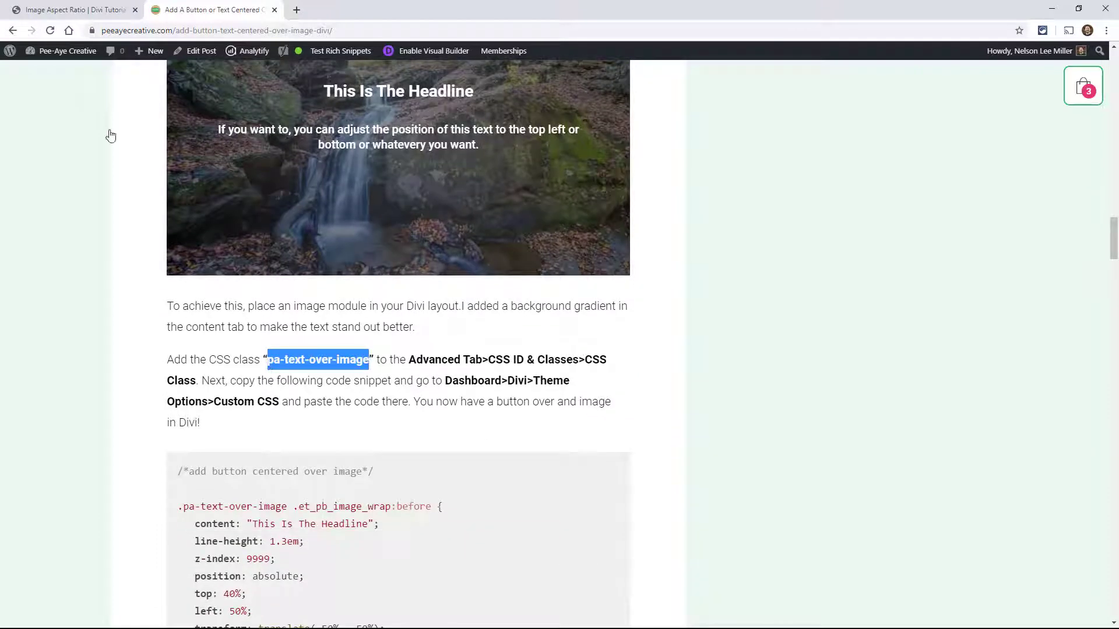
pyautogui.click(60, 12)
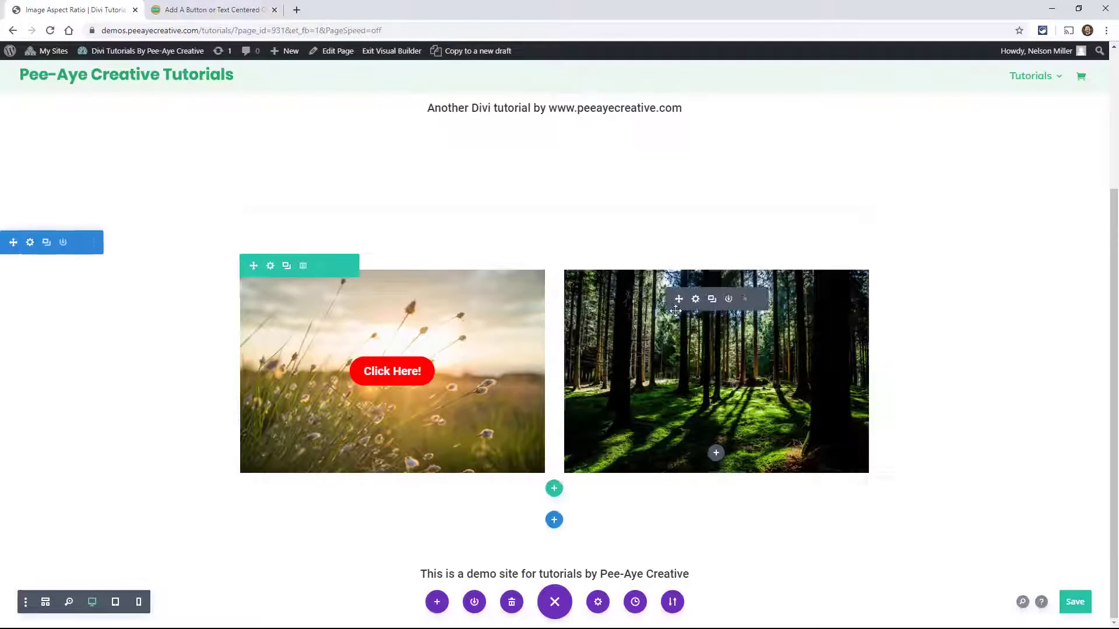
# Step: Paste pa-text-over-image into the forest image module's CSS Class field and save
pyautogui.click(696, 299)
pyautogui.click(780, 193)
pyautogui.click(677, 249)
pyautogui.click(670, 329)
pyautogui.hotkey('ctrl', 'v')
pyautogui.click(580, 169)
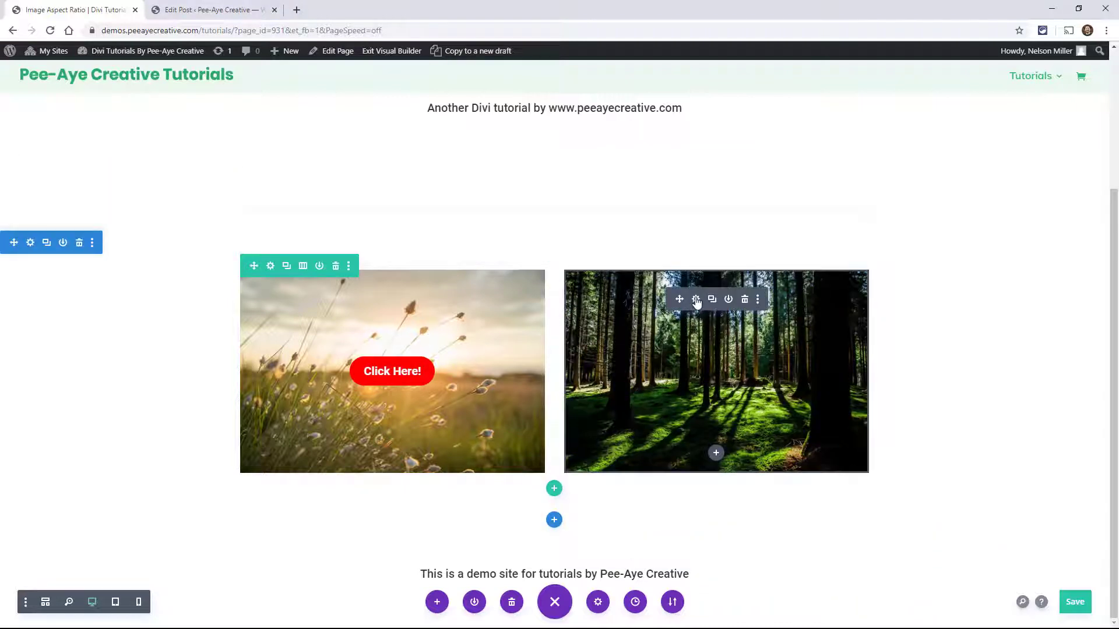
# Step: Give the forest image a radial gradient background from rgba(0,0,0,0.81) to black
pyautogui.click(695, 299)
pyautogui.click(256, 468)
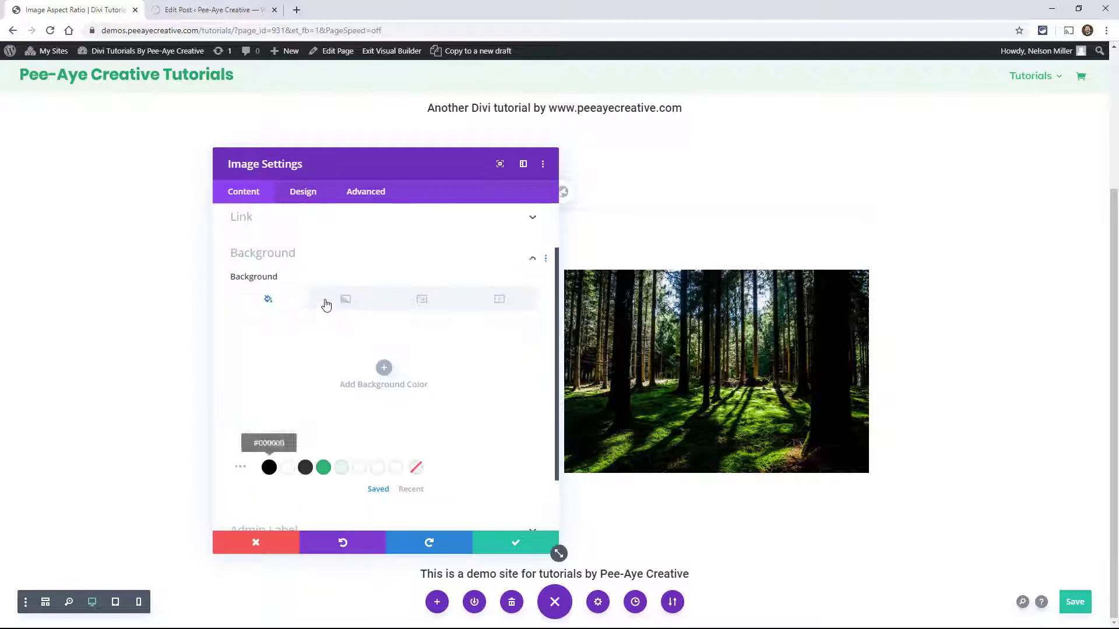
pyautogui.click(332, 273)
pyautogui.click(335, 392)
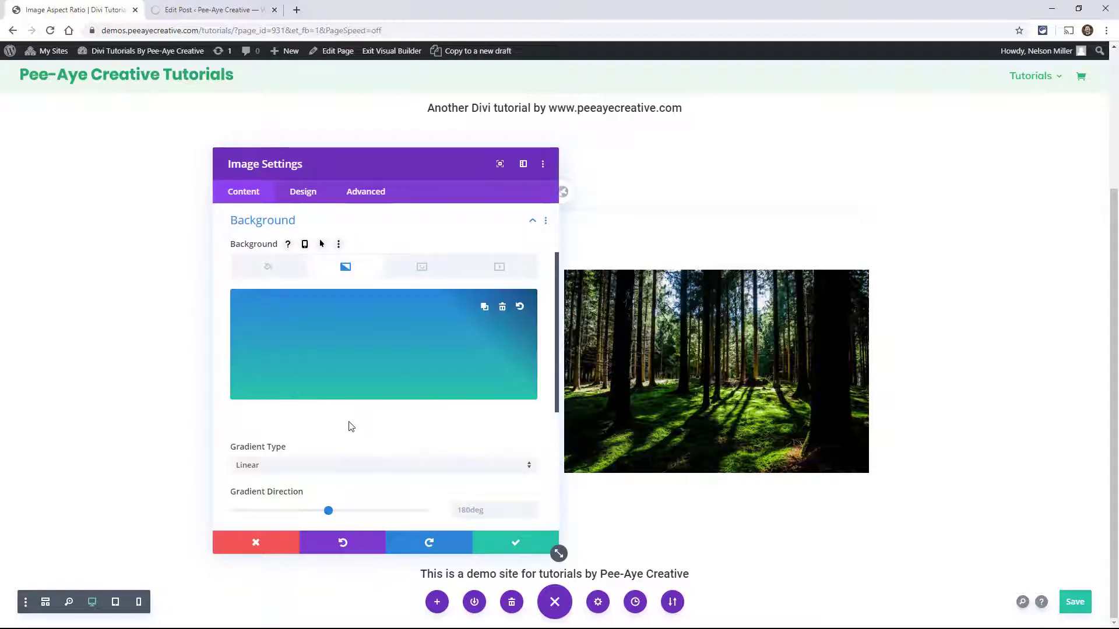
pyautogui.click(289, 421)
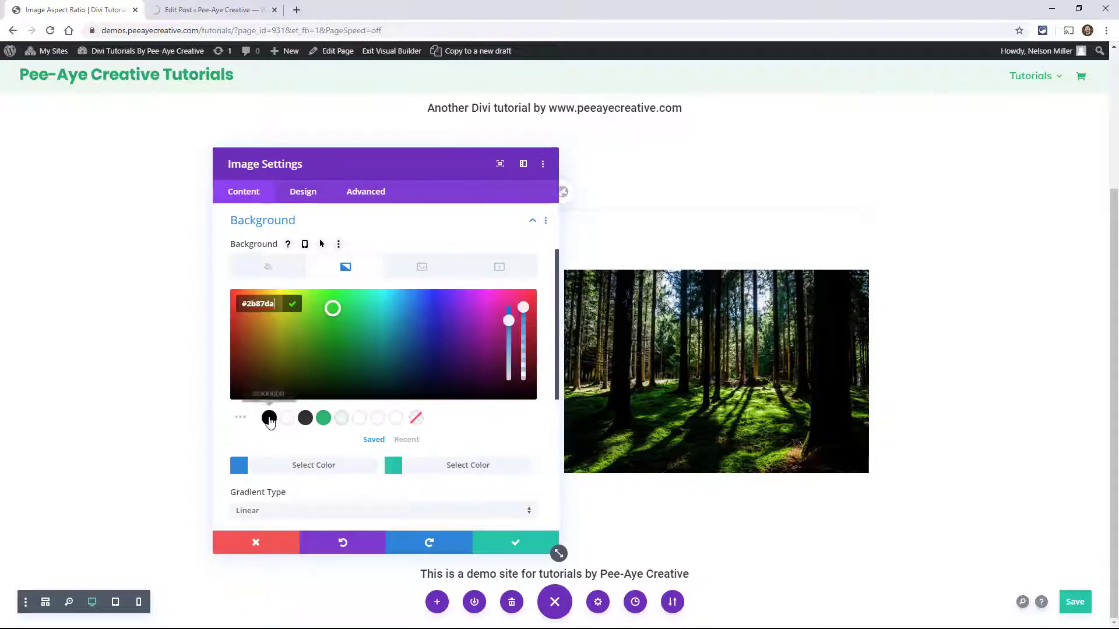
pyautogui.click(269, 418)
pyautogui.click(441, 469)
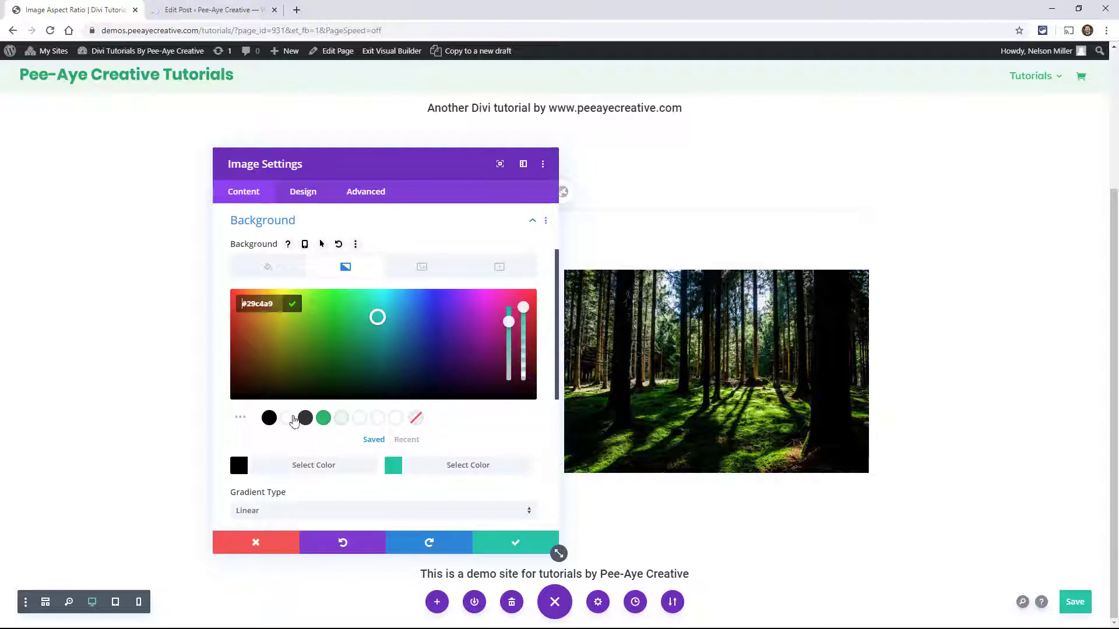
pyautogui.click(270, 418)
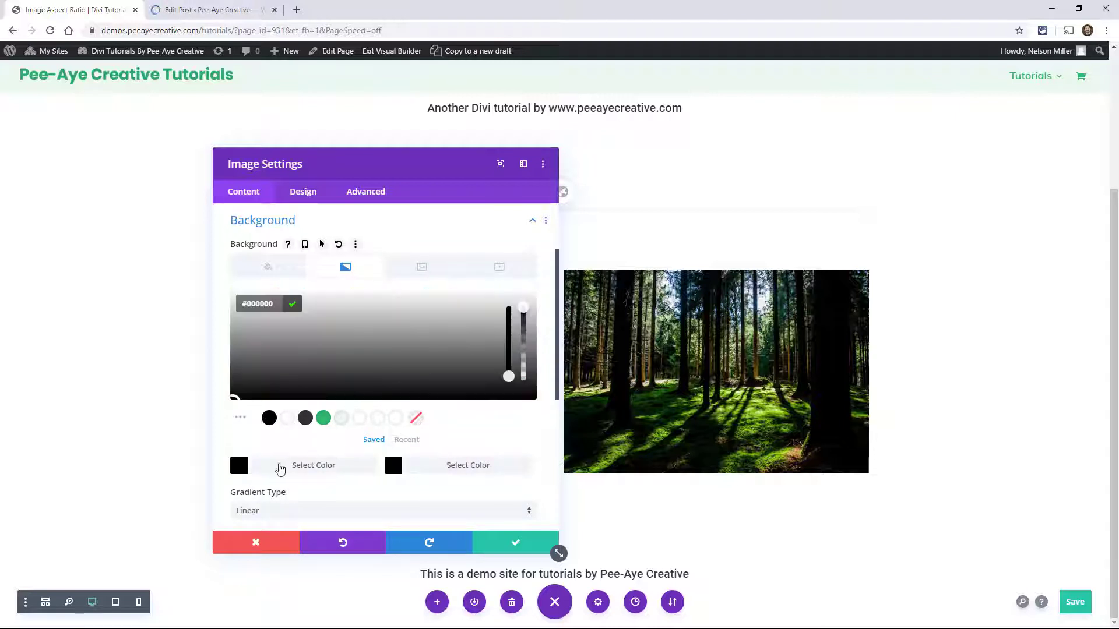
pyautogui.moveTo(521, 309); pyautogui.dragTo(522, 319)
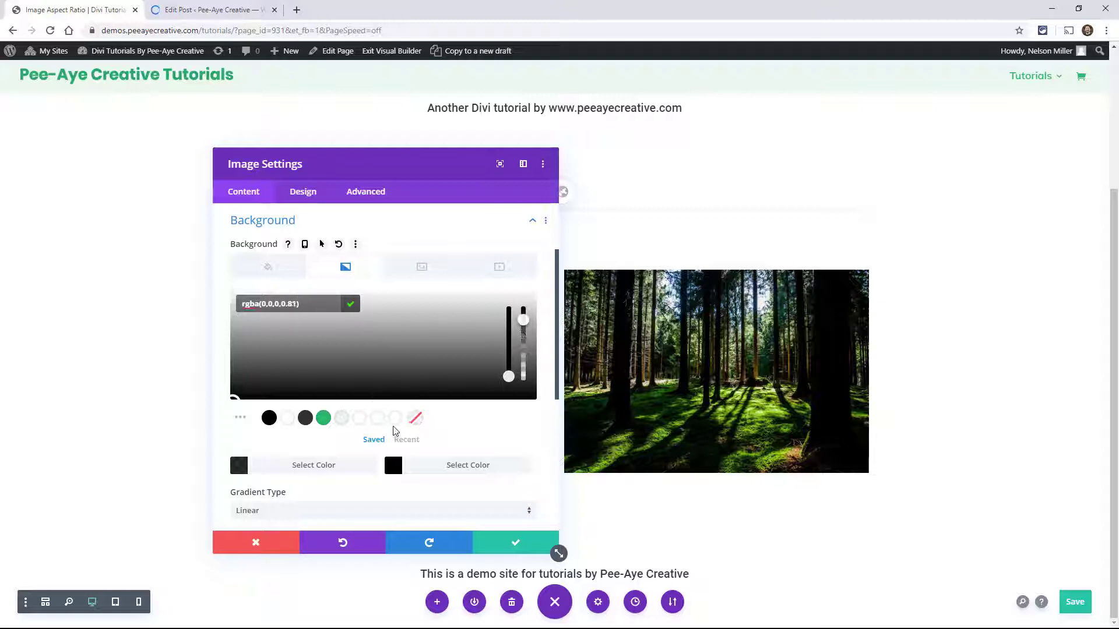
pyautogui.scroll(-1, 350, 434)
pyautogui.click(297, 436)
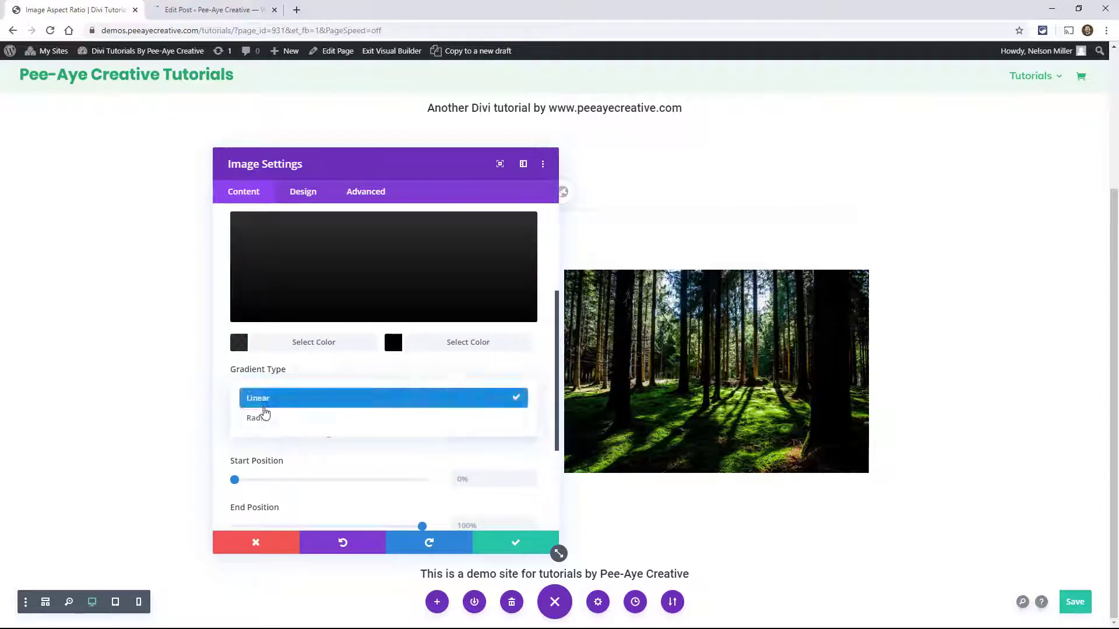
pyautogui.click(264, 420)
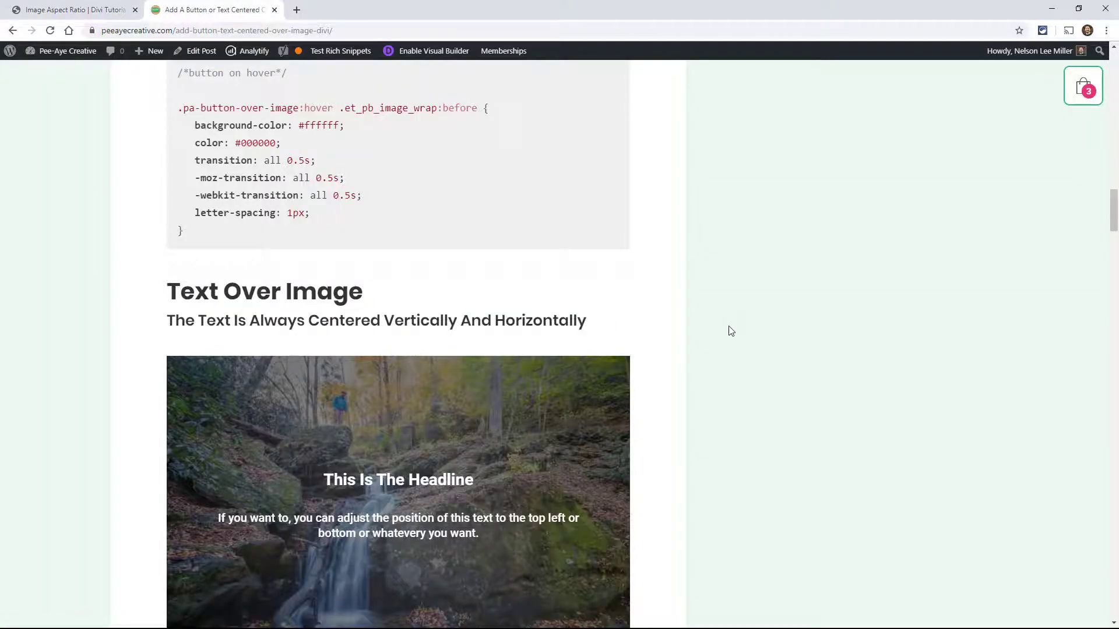
# Step: Select the pa-text-over-image CSS snippet in the Pee-Aye Creative article, then return to the Divi page
pyautogui.scroll(-8, 732, 331)
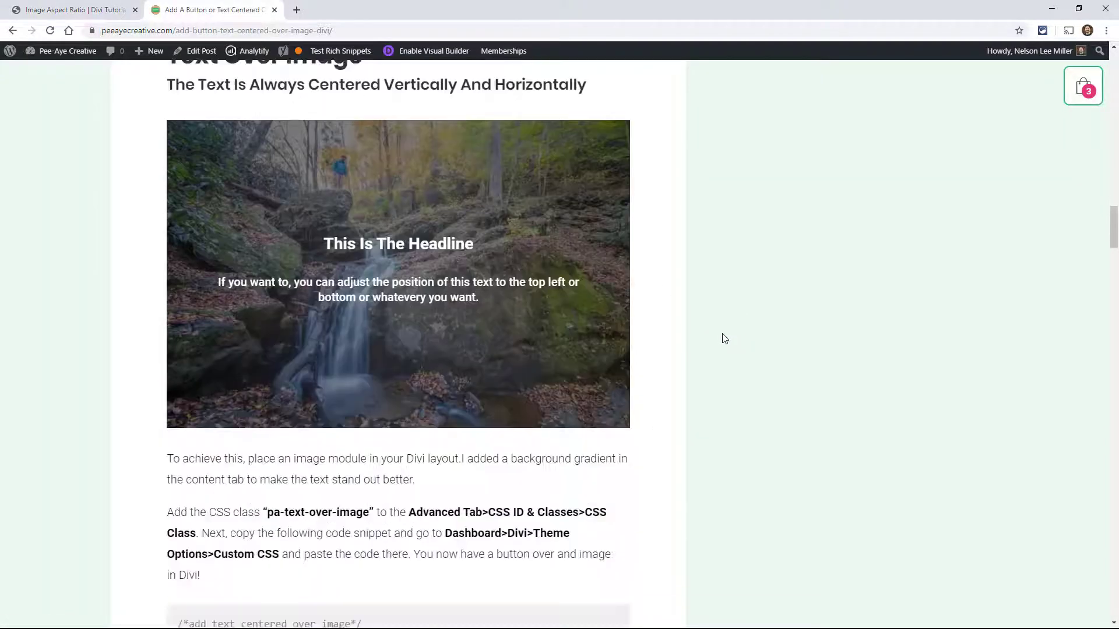
pyautogui.scroll(-4, 724, 342)
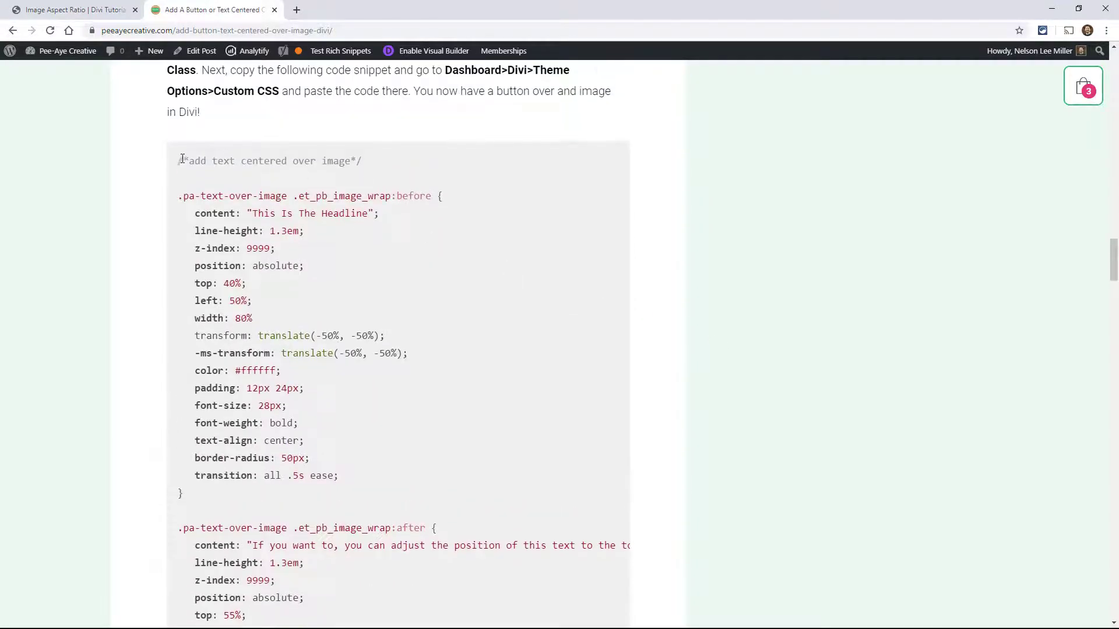
pyautogui.moveTo(180, 163); pyautogui.dragTo(250, 576)
pyautogui.scroll(-7, 260, 290)
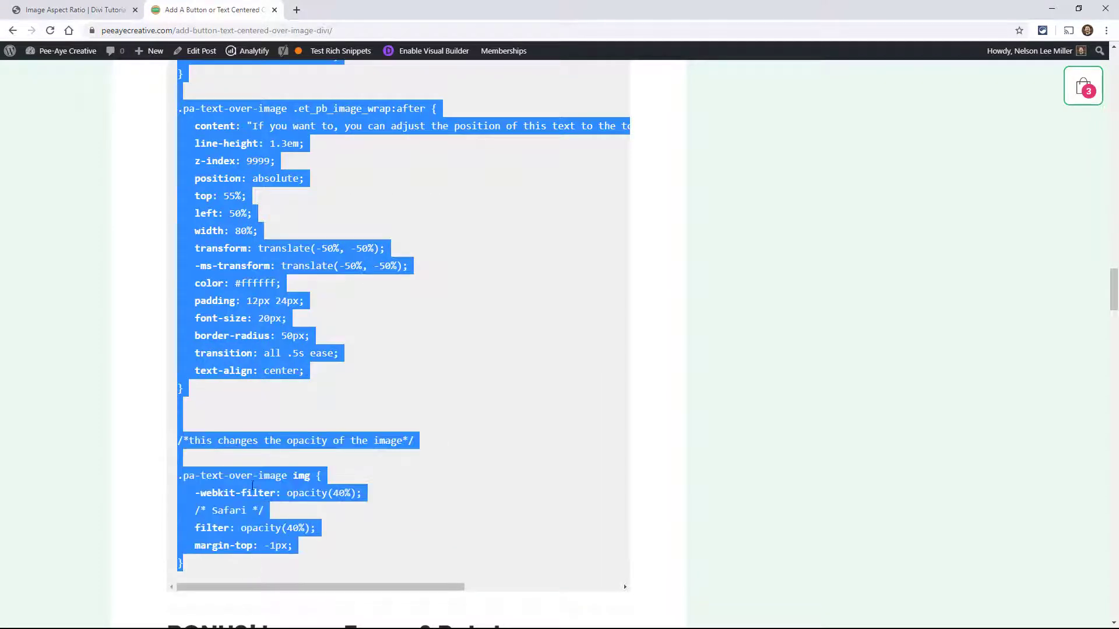
pyautogui.click(75, 10)
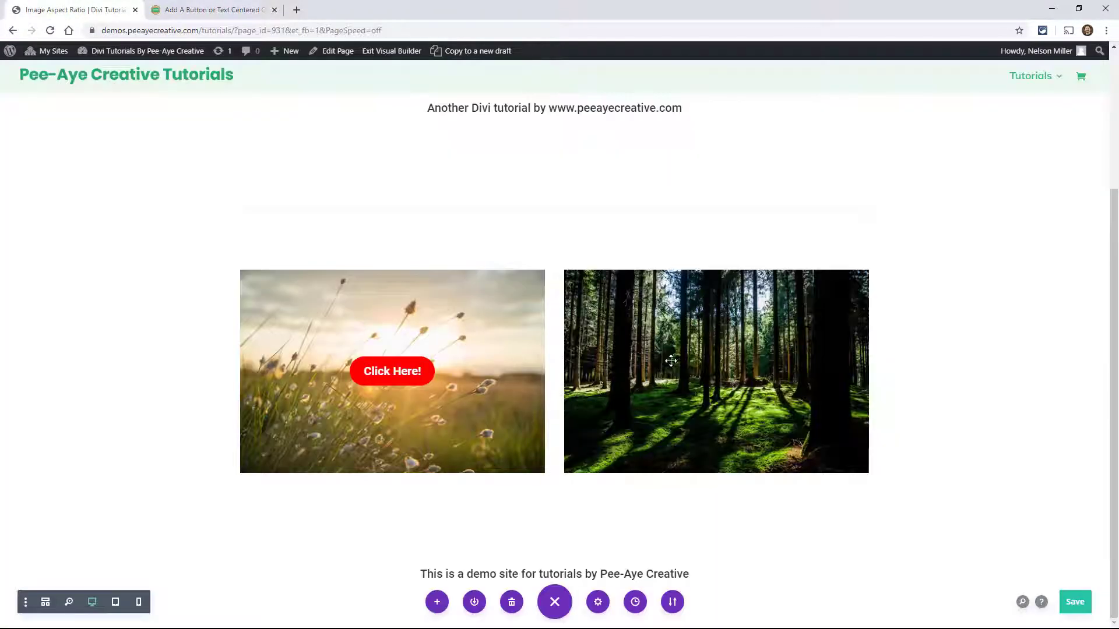
# Step: Paste the text-over-image snippet after the page's existing Custom CSS, save, and refresh the forest image module
pyautogui.click(597, 602)
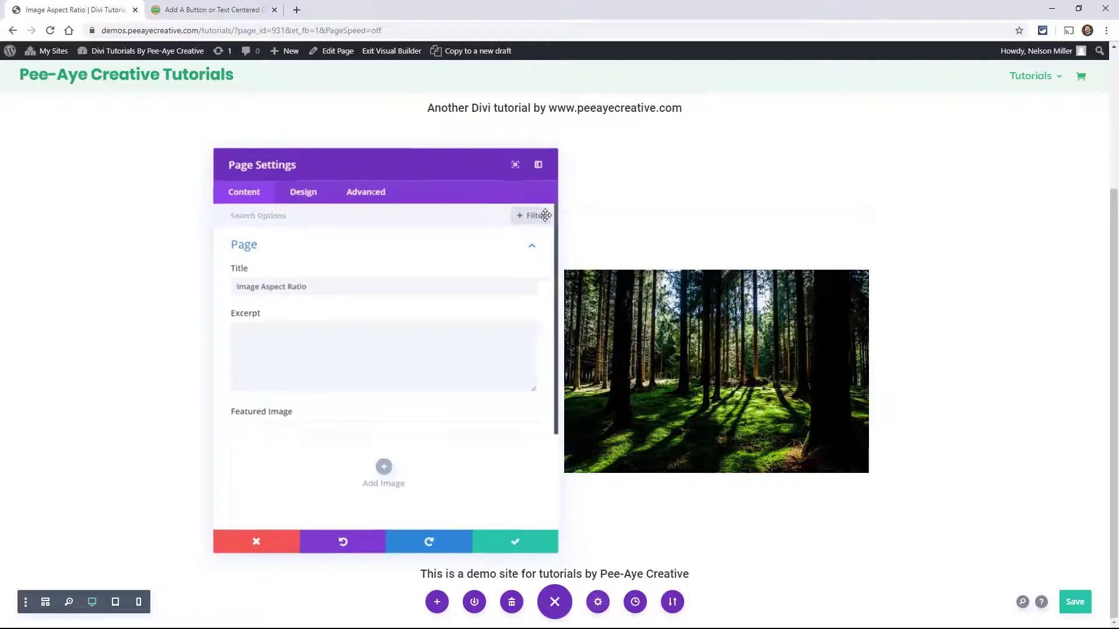
pyautogui.click(367, 195)
pyautogui.click(286, 244)
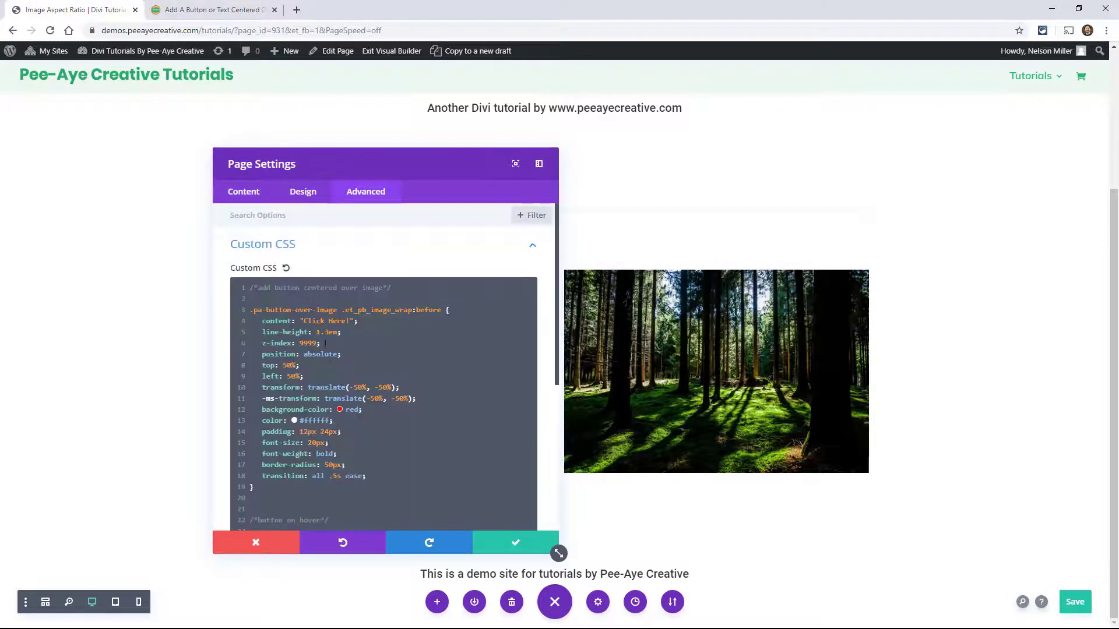
pyautogui.scroll(-5, 289, 350)
pyautogui.click(291, 369)
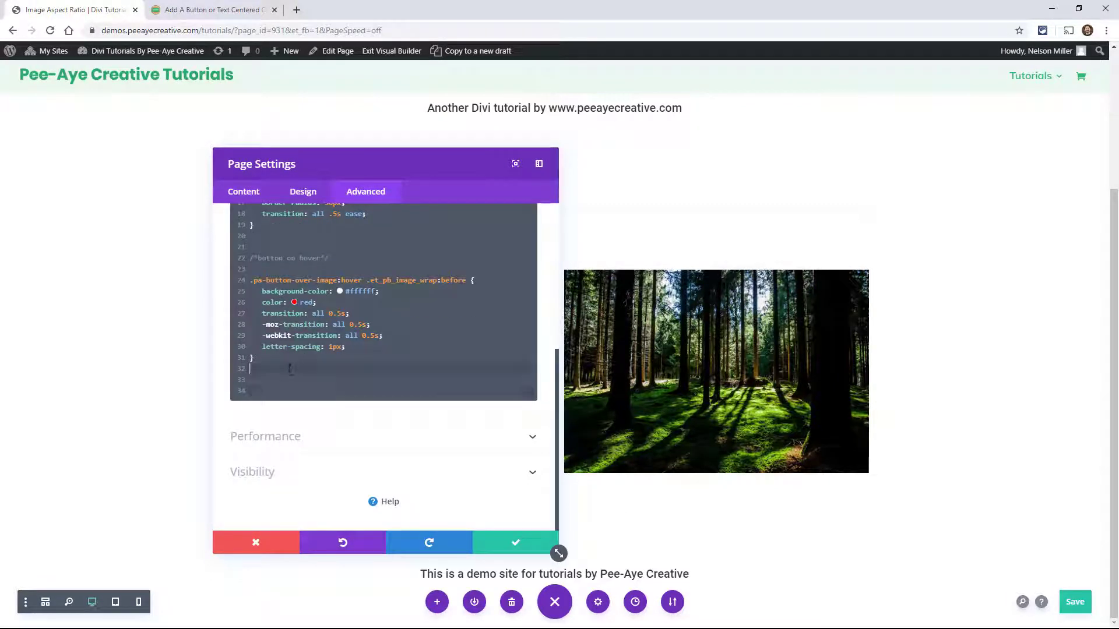
pyautogui.click(483, 537)
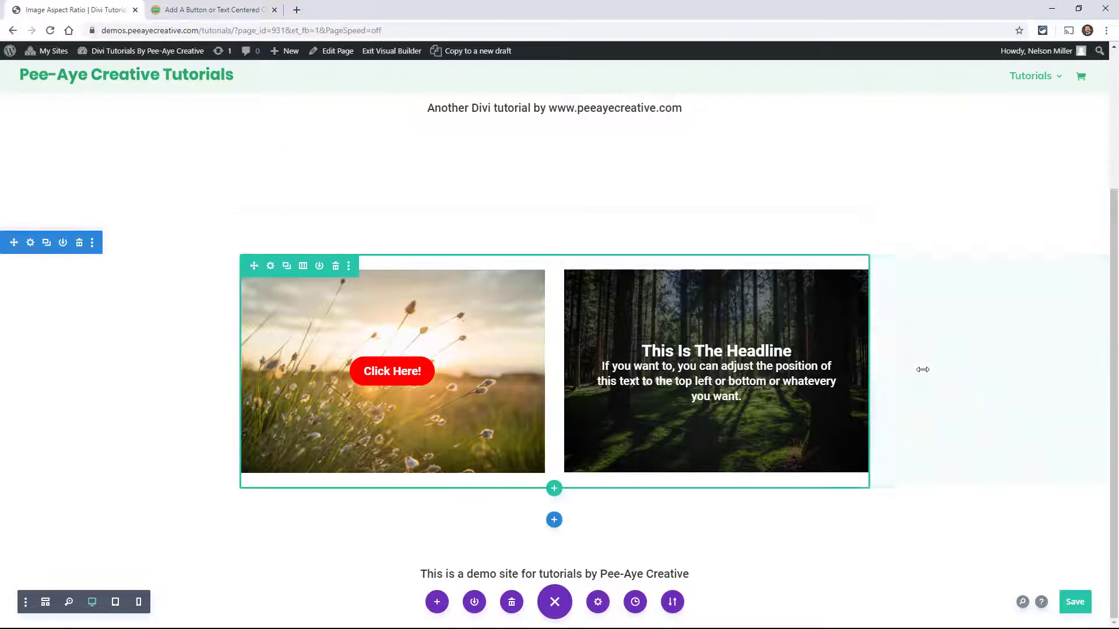
pyautogui.click(729, 298)
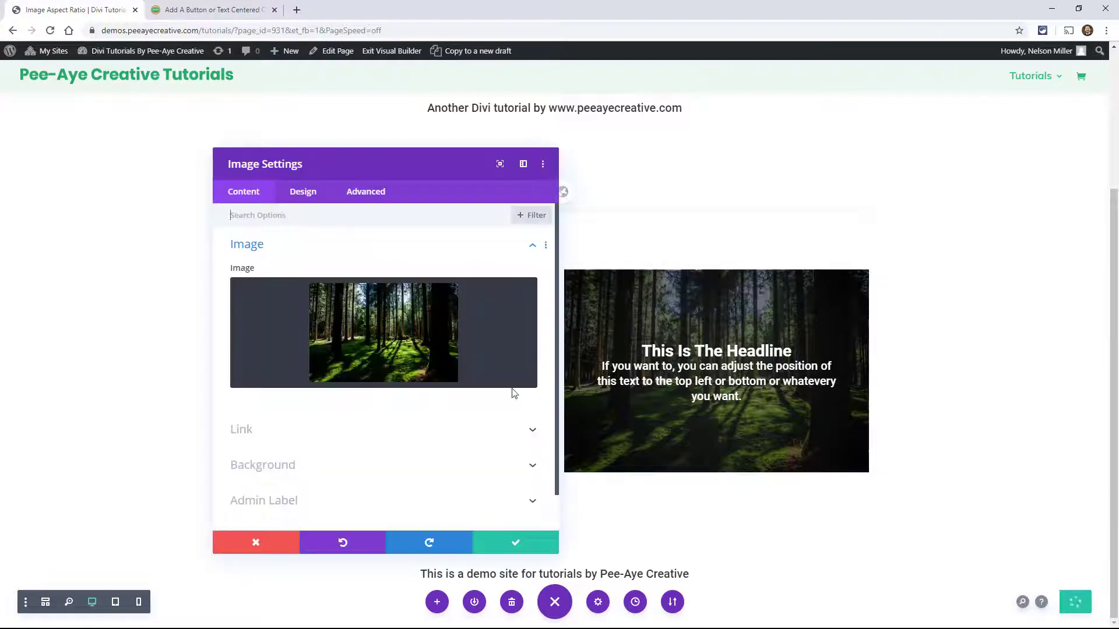
pyautogui.press('Escape')
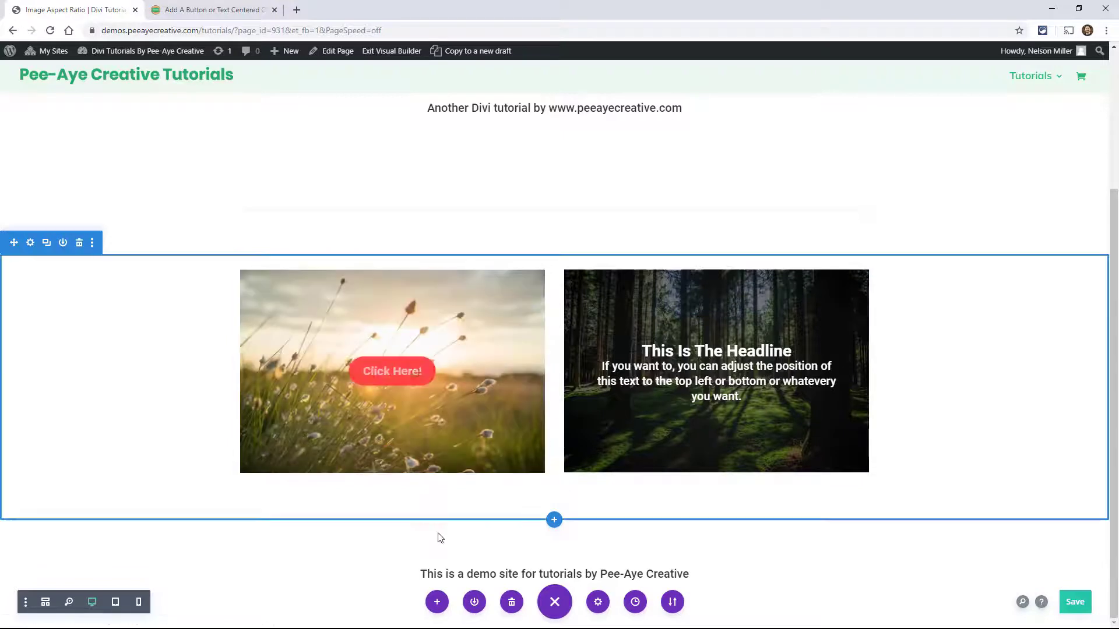
# Step: Reopen the page's Advanced Custom CSS, with the settings panel moved off the forest image
pyautogui.click(598, 602)
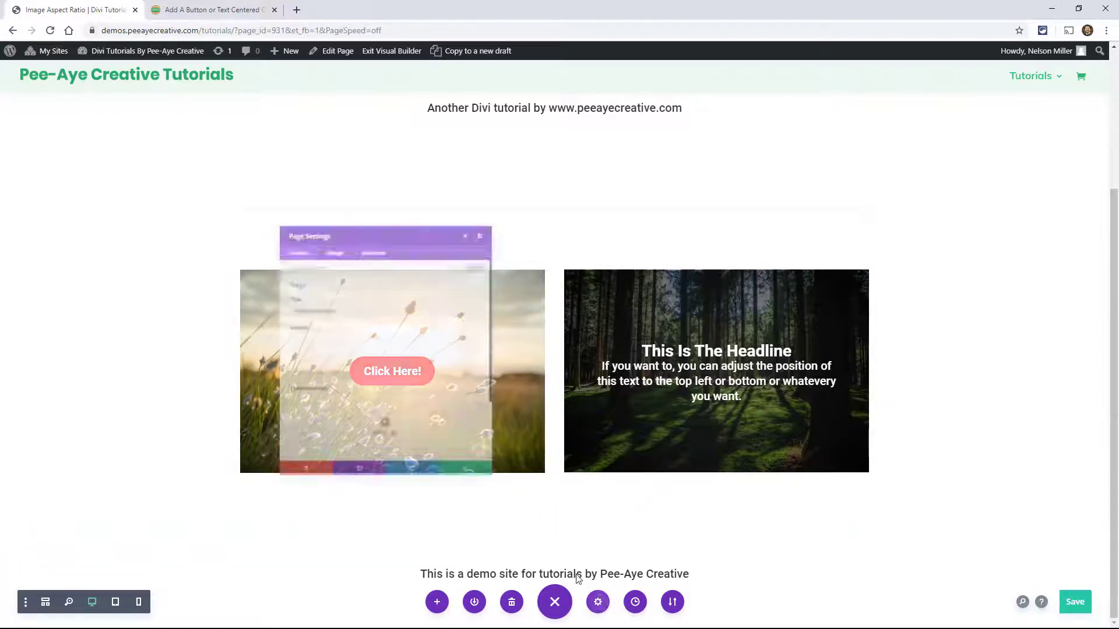
pyautogui.click(373, 191)
pyautogui.moveTo(354, 153); pyautogui.dragTo(246, 117)
pyautogui.click(219, 209)
pyautogui.scroll(-5, 217, 345)
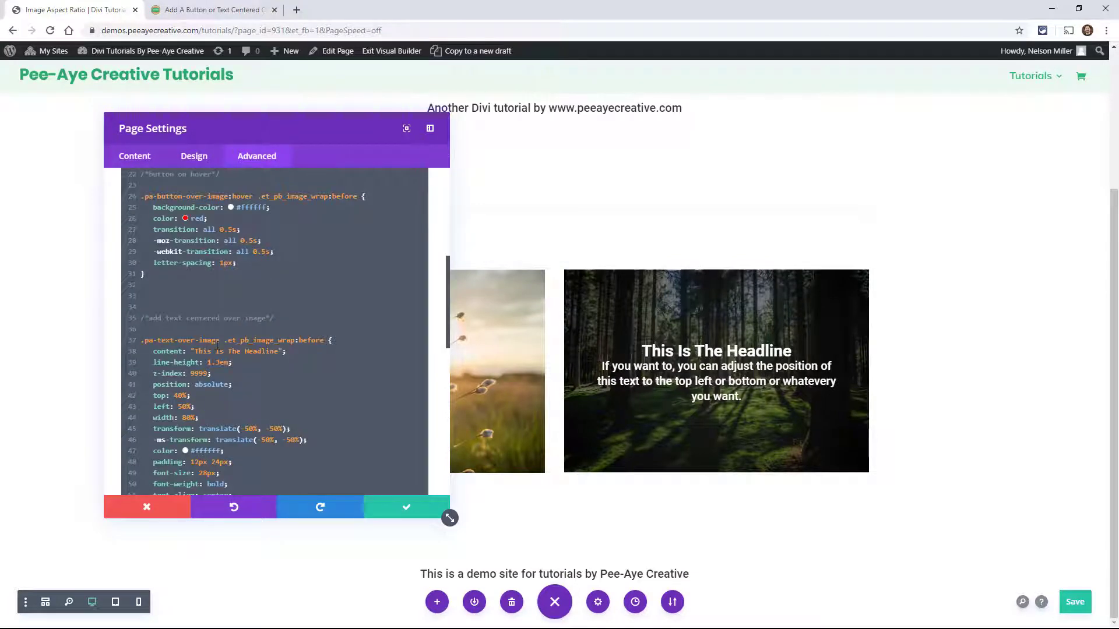
pyautogui.scroll(-3, 217, 348)
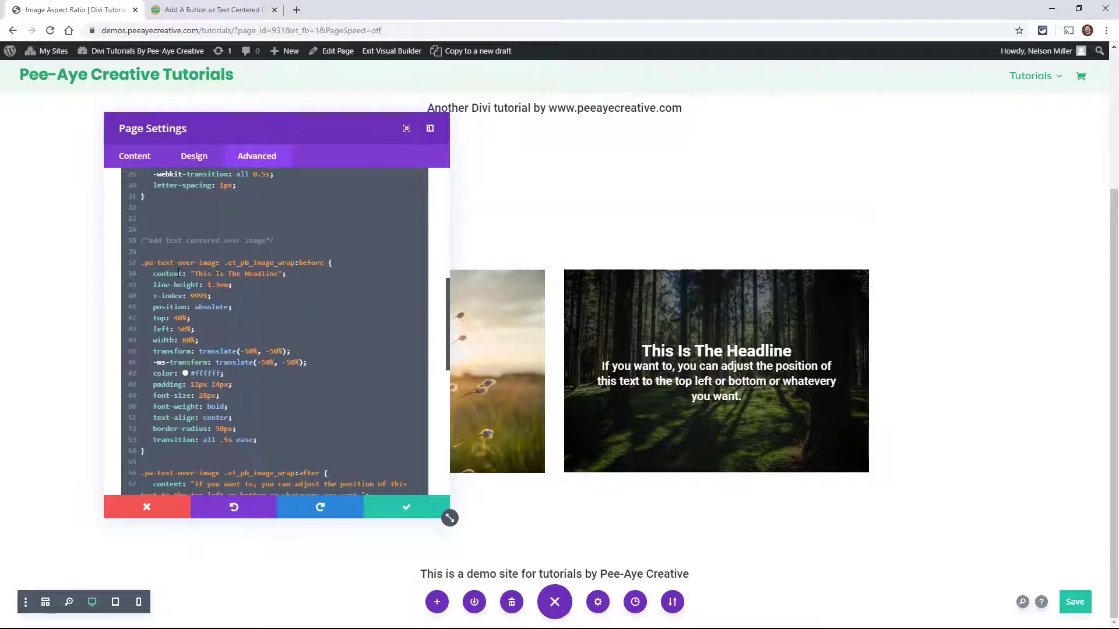
# Step: Review the headline and paragraph rules in the page's custom CSS
pyautogui.moveTo(194, 272); pyautogui.dragTo(280, 272)
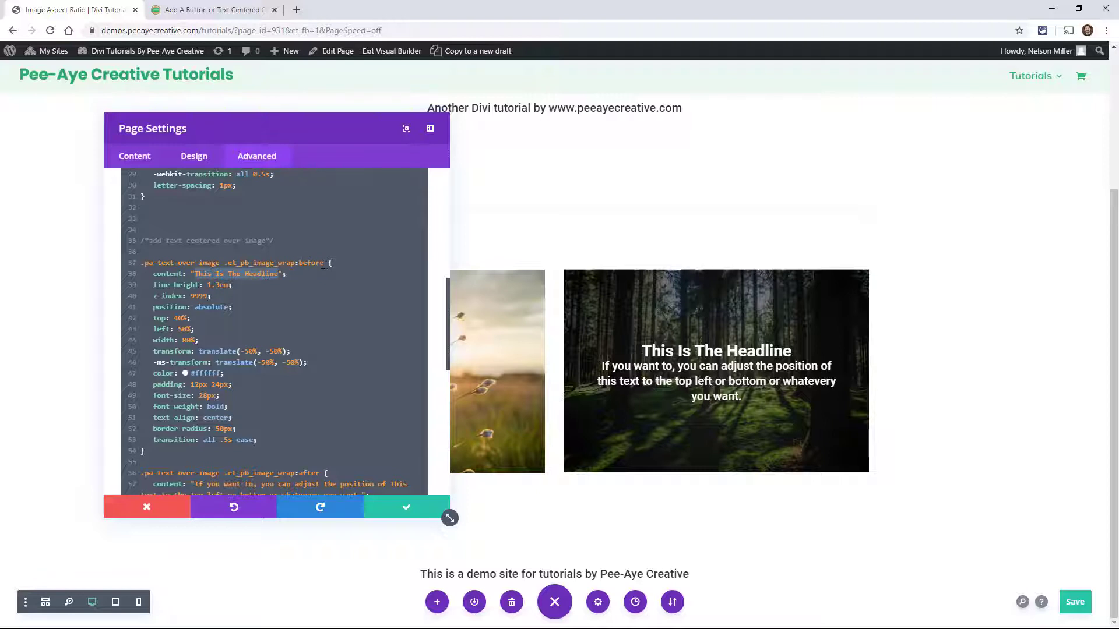
pyautogui.moveTo(324, 264); pyautogui.dragTo(295, 263)
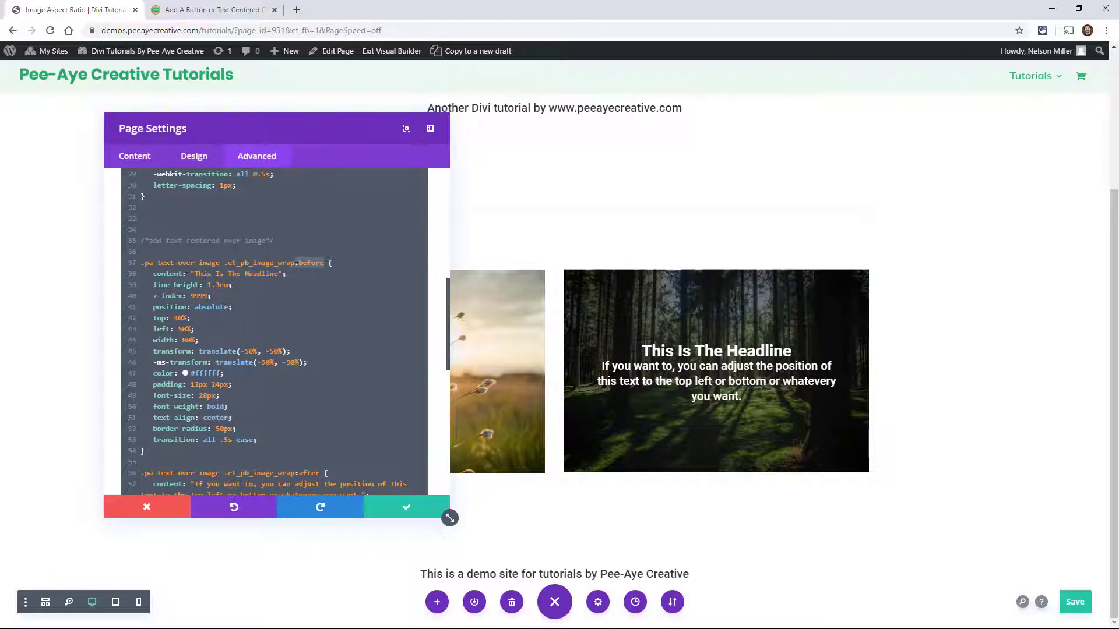
pyautogui.scroll(-5, 296, 266)
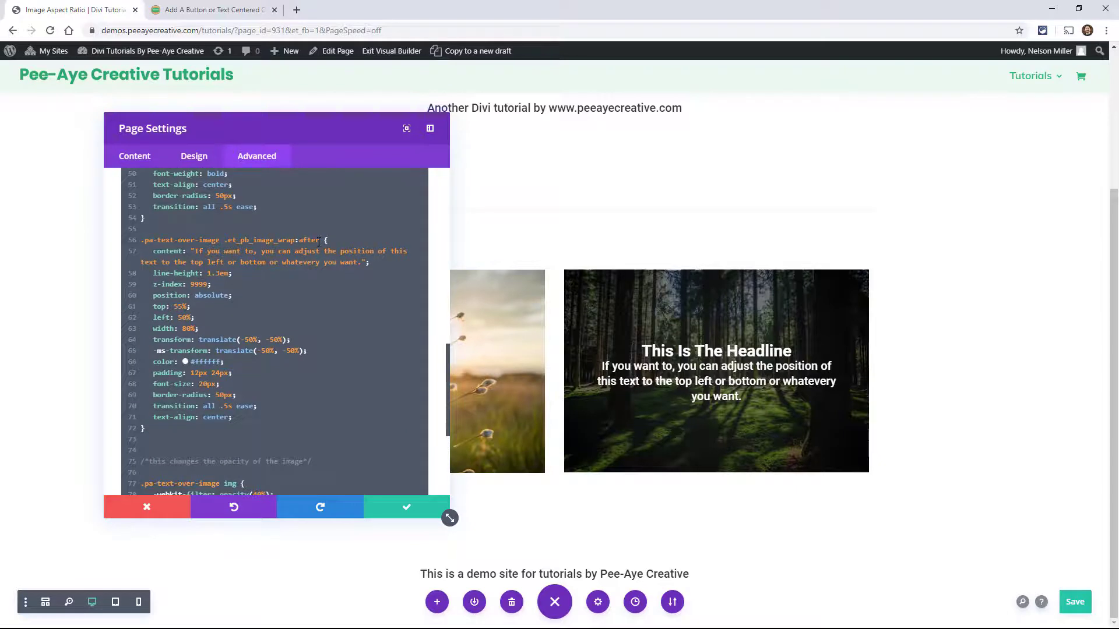
pyautogui.doubleClick(305, 239)
pyautogui.moveTo(357, 262); pyautogui.dragTo(197, 252)
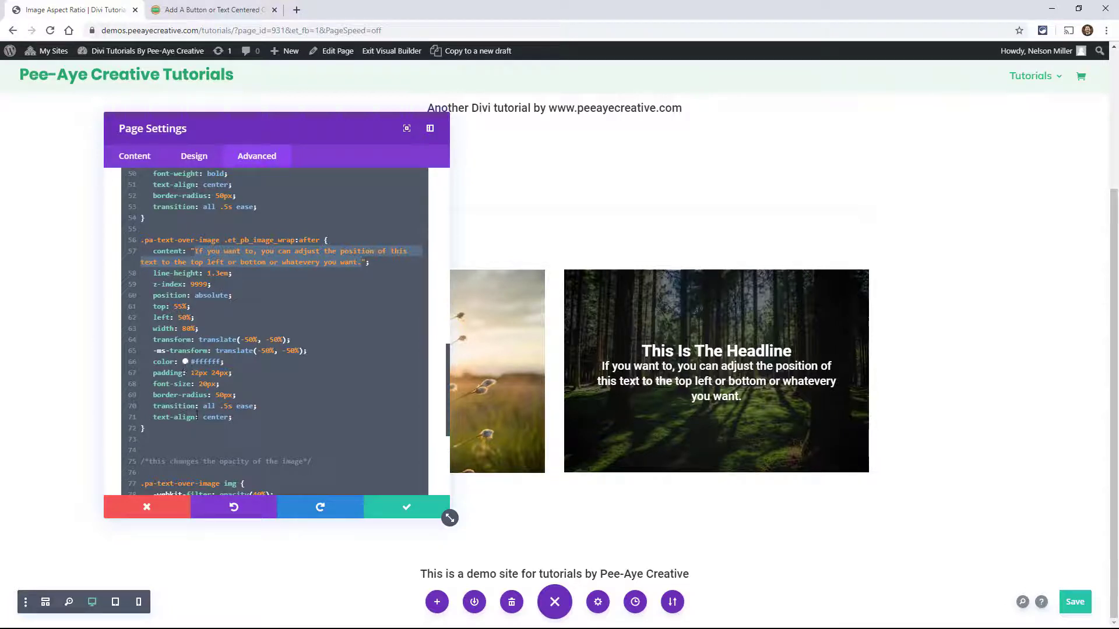
pyautogui.scroll(5, 197, 406)
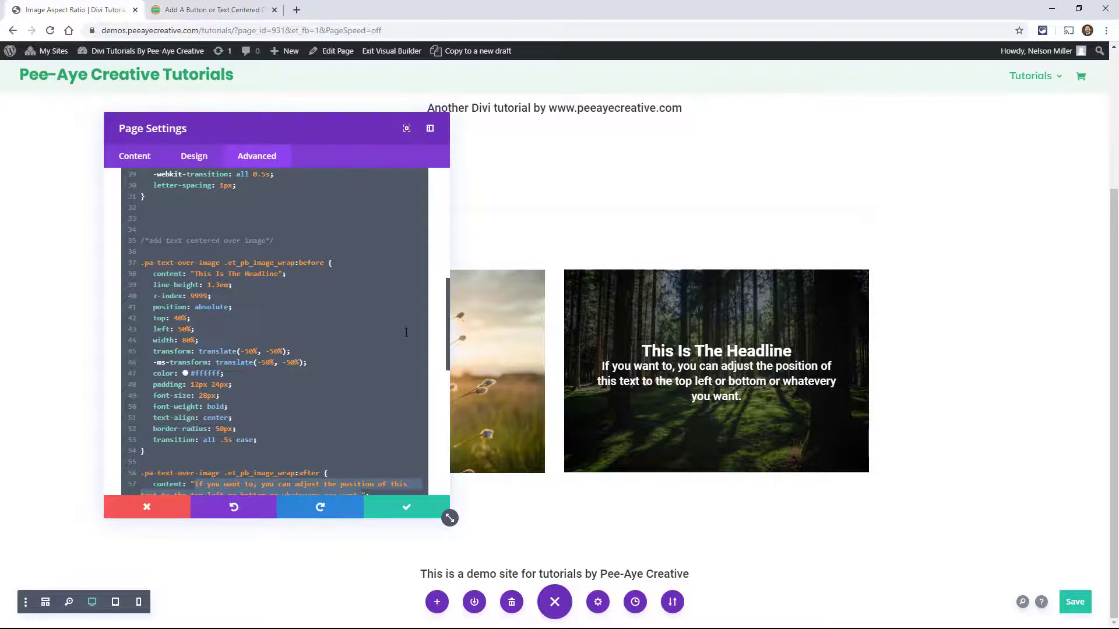
# Step: Change the headline's top position from 40% to 30% and save the page CSS
pyautogui.click(180, 318)
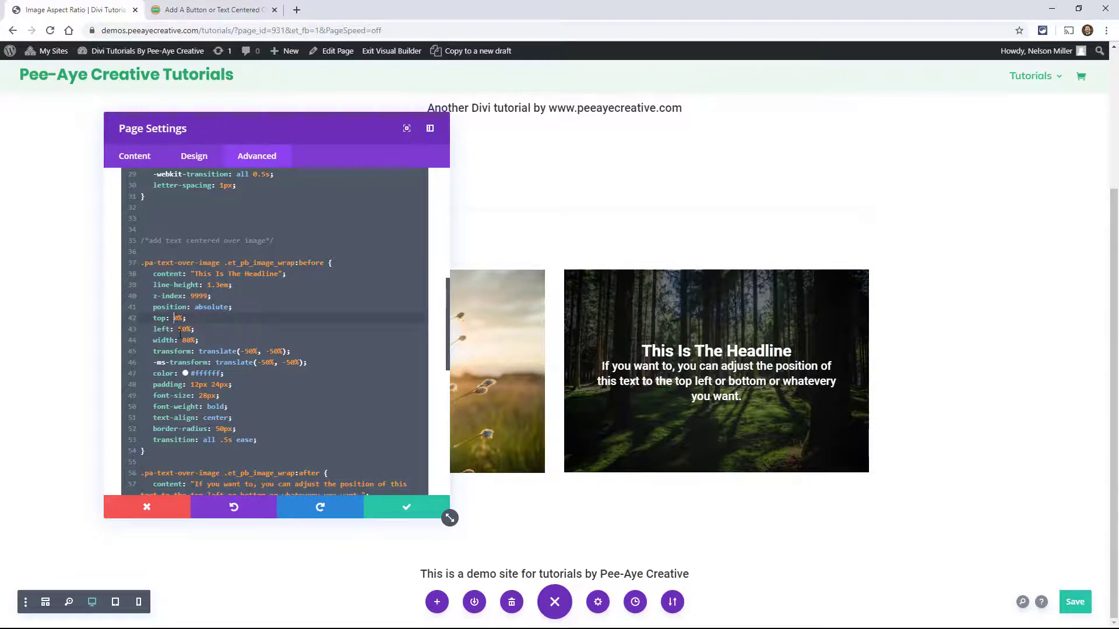
pyautogui.write('35')
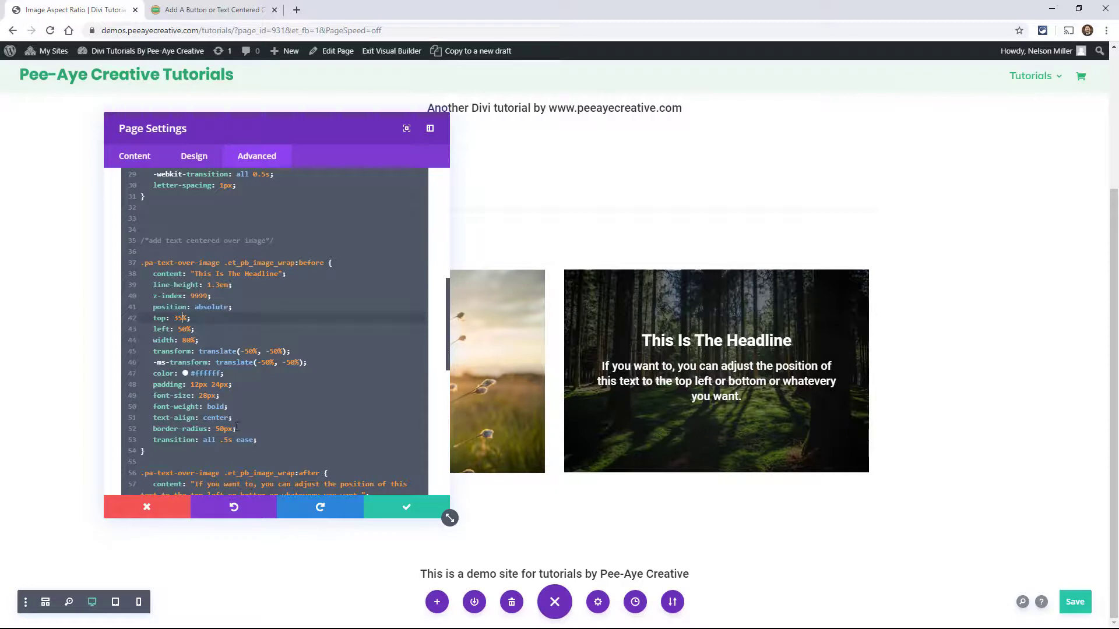
pyautogui.click(402, 506)
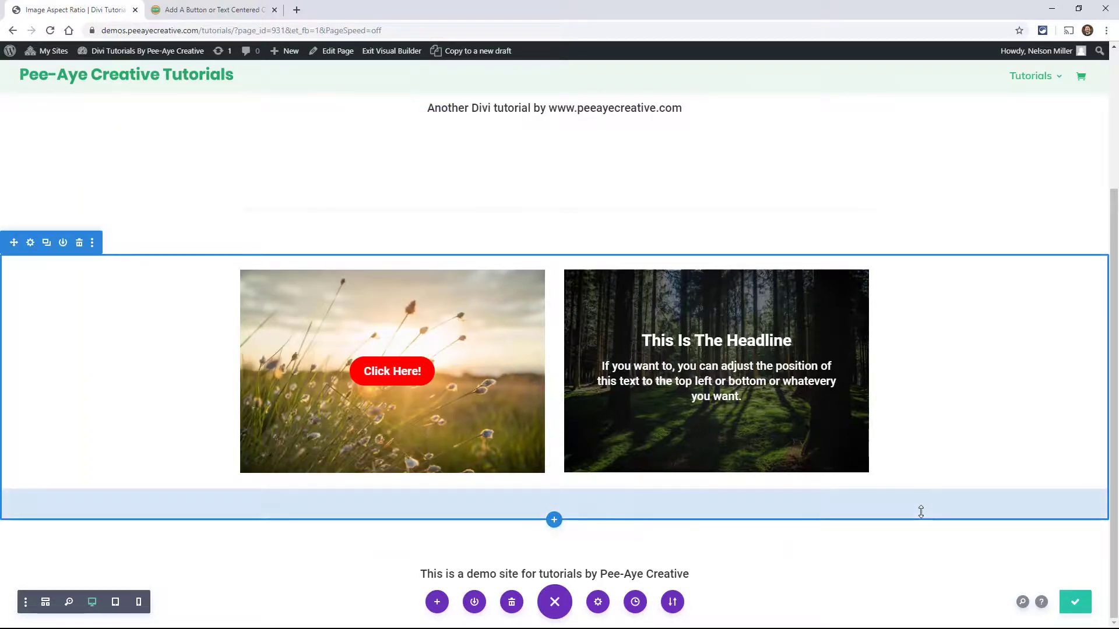